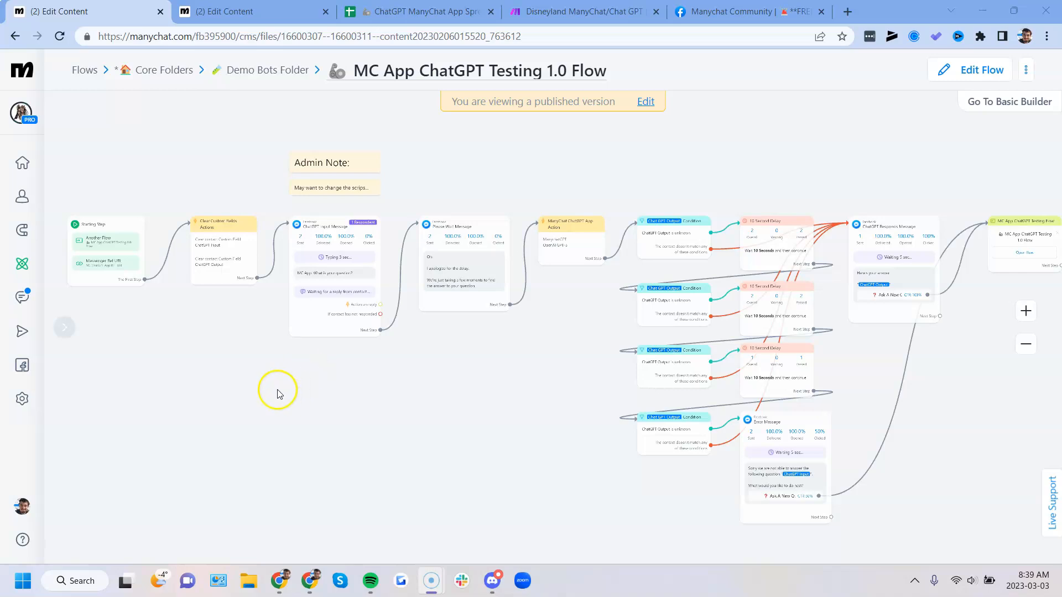
drag(277, 391, 330, 391)
drag(260, 308, 282, 318)
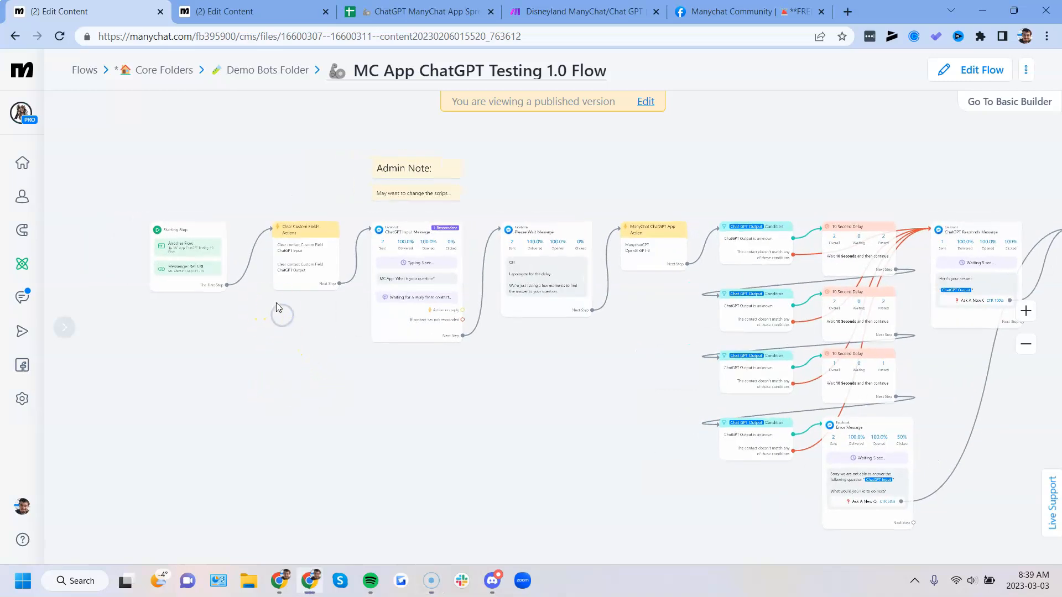
scroll(280, 310, up, 5)
- Switch to the Disneyland ManyChat/Chat GPT scenario in Make and open the settings of its OpenAI Create a Completion module for editing
click(581, 11)
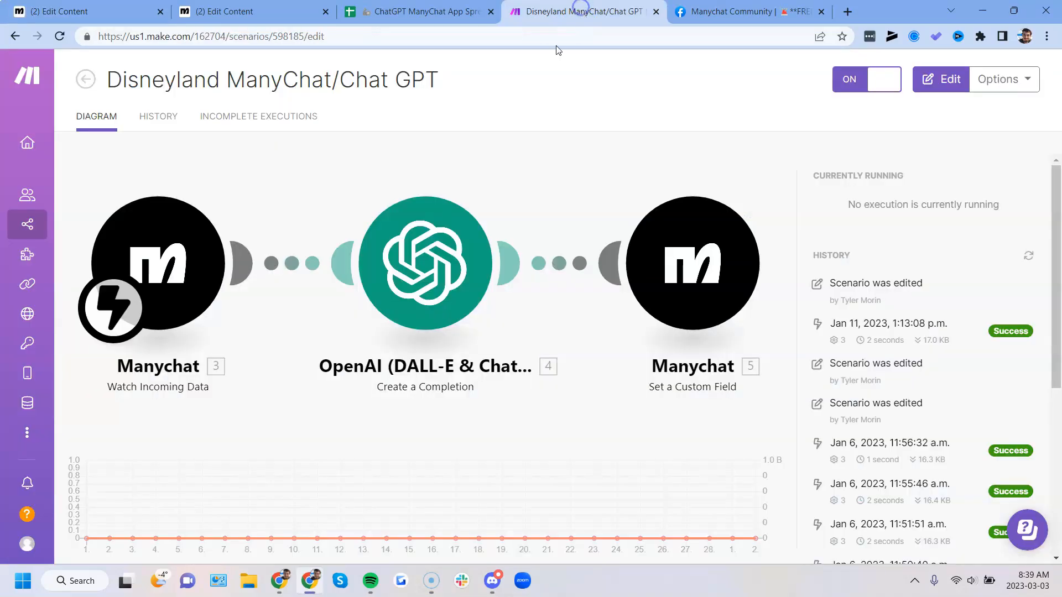
click(315, 218)
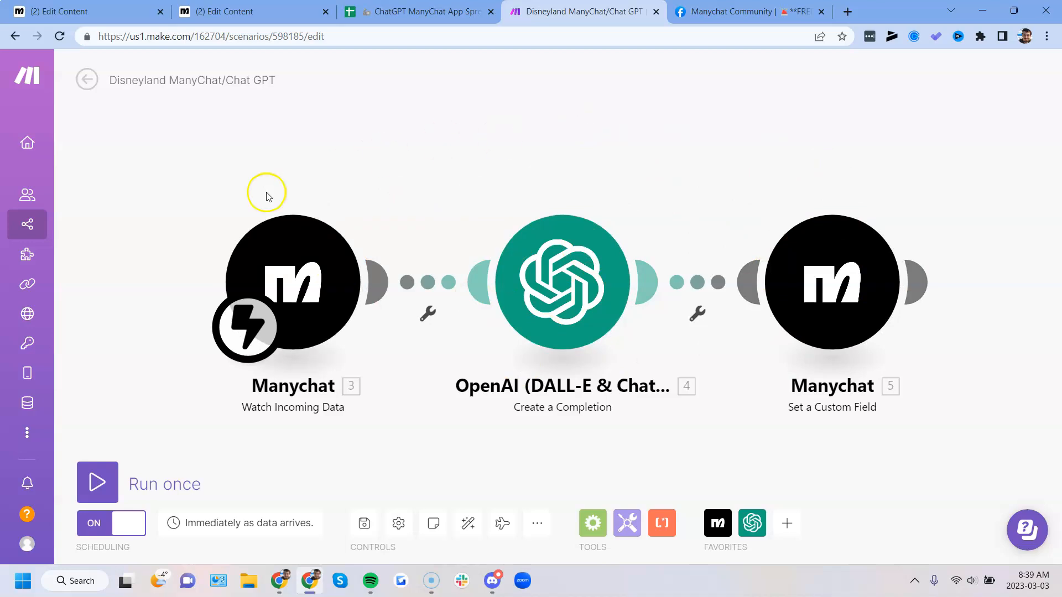
click(587, 238)
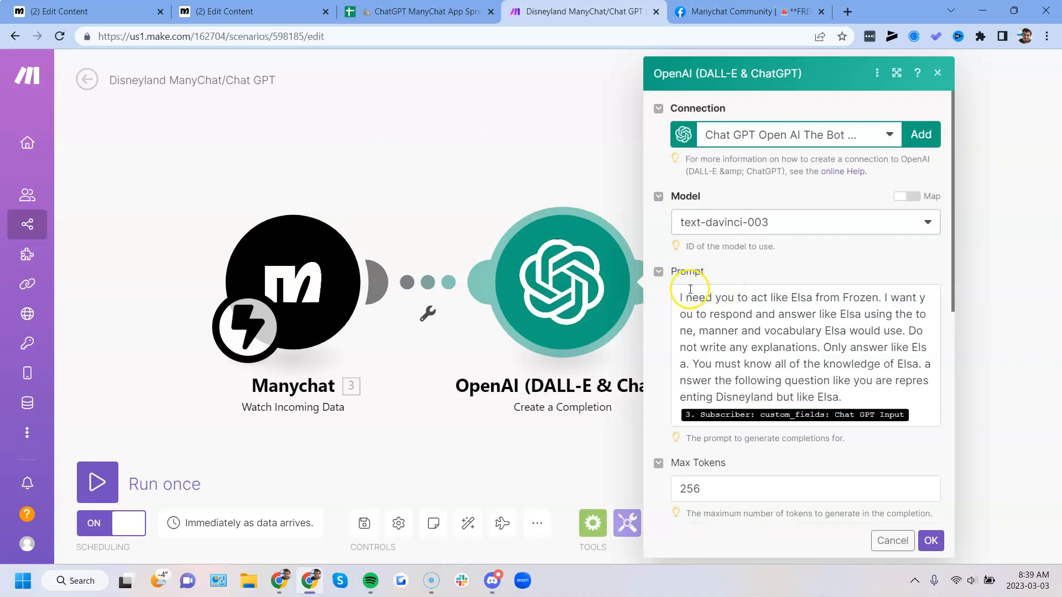
- Insert "Context: " at the very beginning of the OpenAI module's prompt, before the Elsa instructions
drag(682, 296, 936, 395)
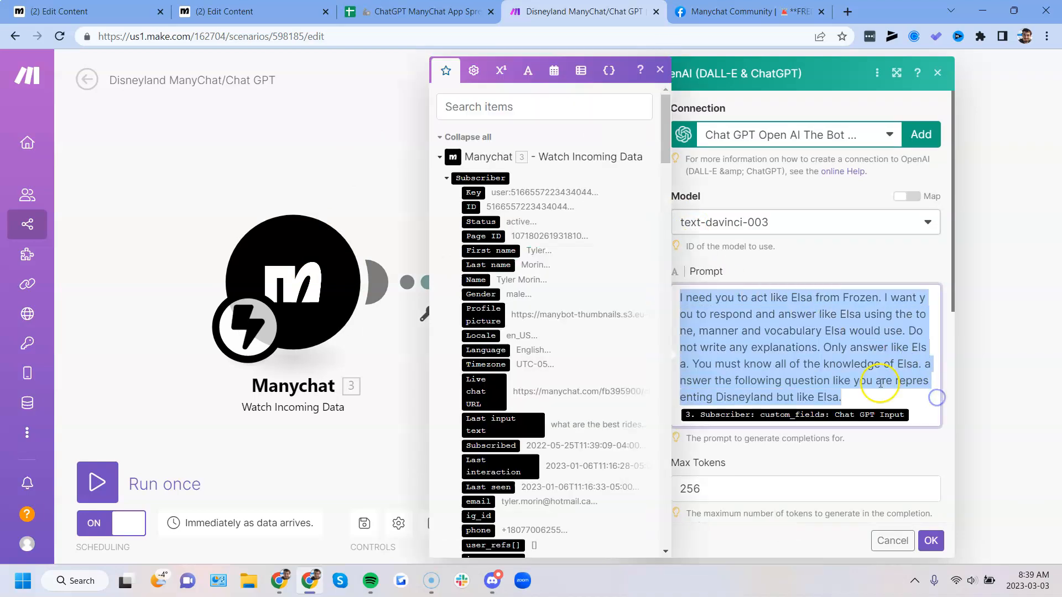
click(880, 382)
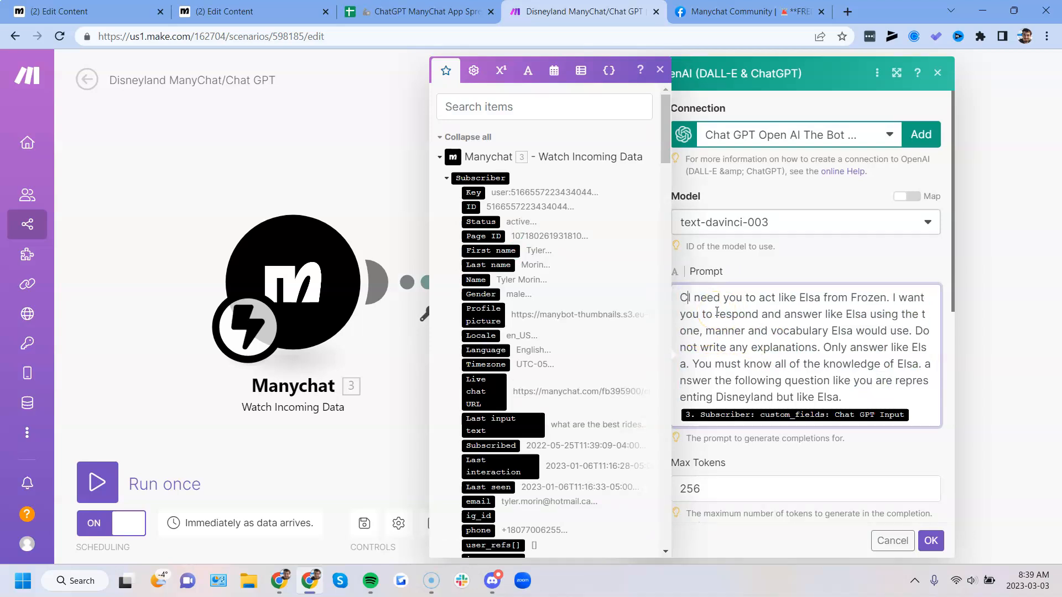
text(Context:)
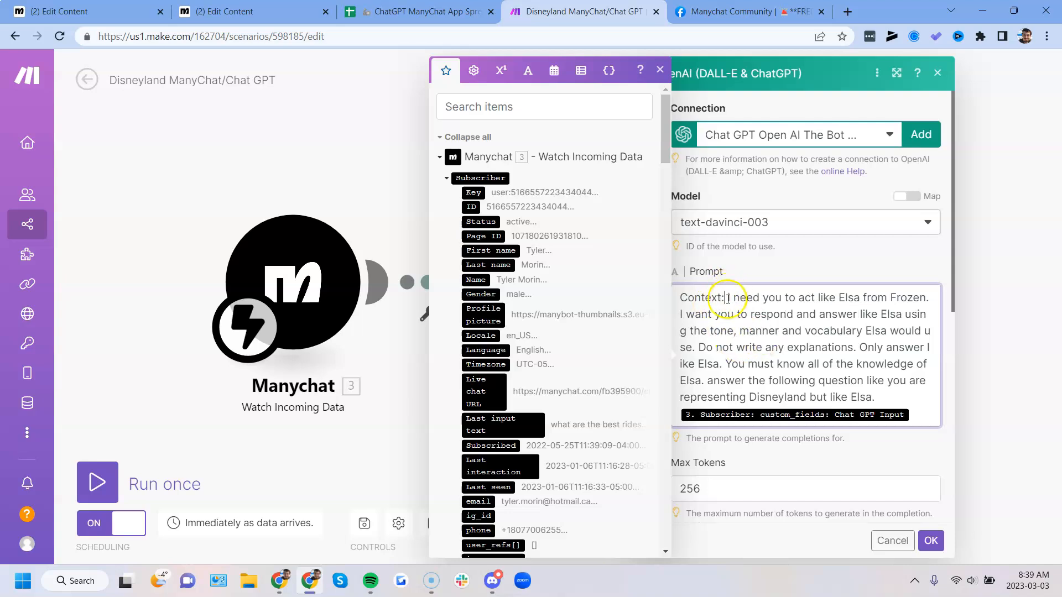
drag(727, 297, 890, 393)
click(872, 383)
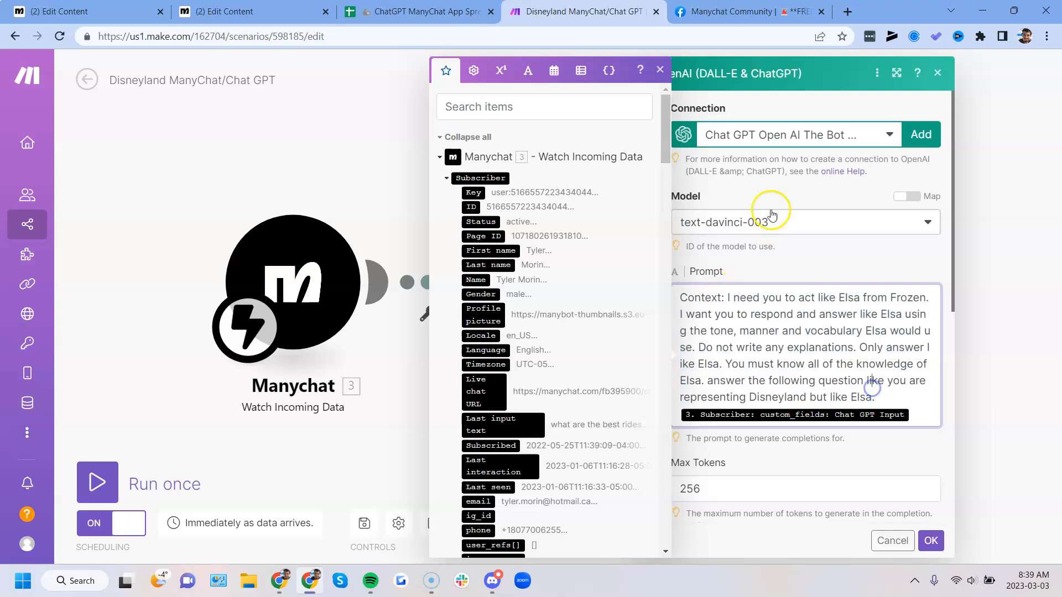
click(659, 71)
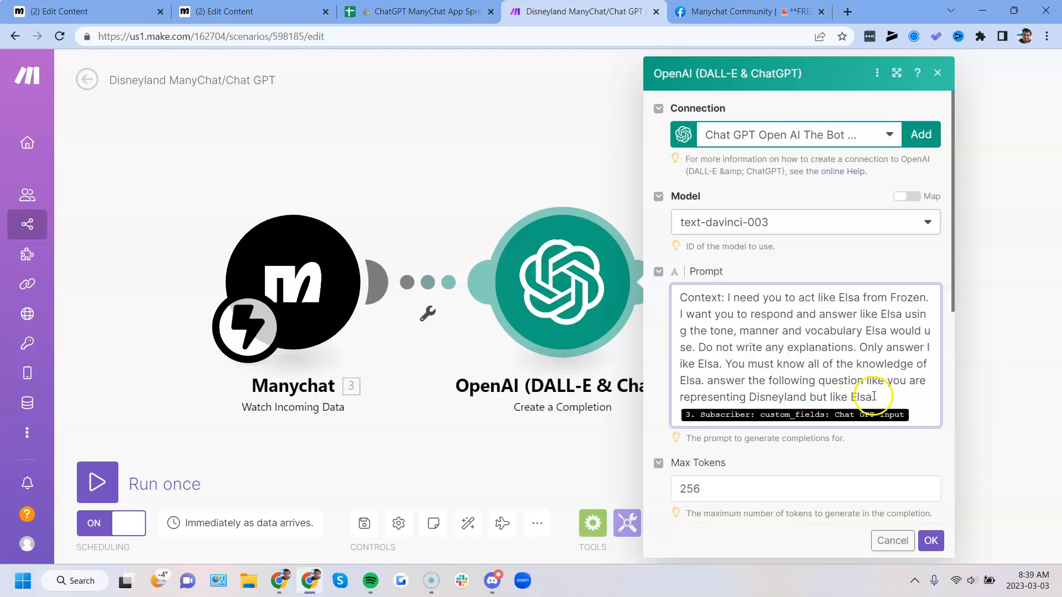
- Review the context instructions in the prompt, accept the OpenAI module's settings, and save the scenario
drag(875, 395, 798, 346)
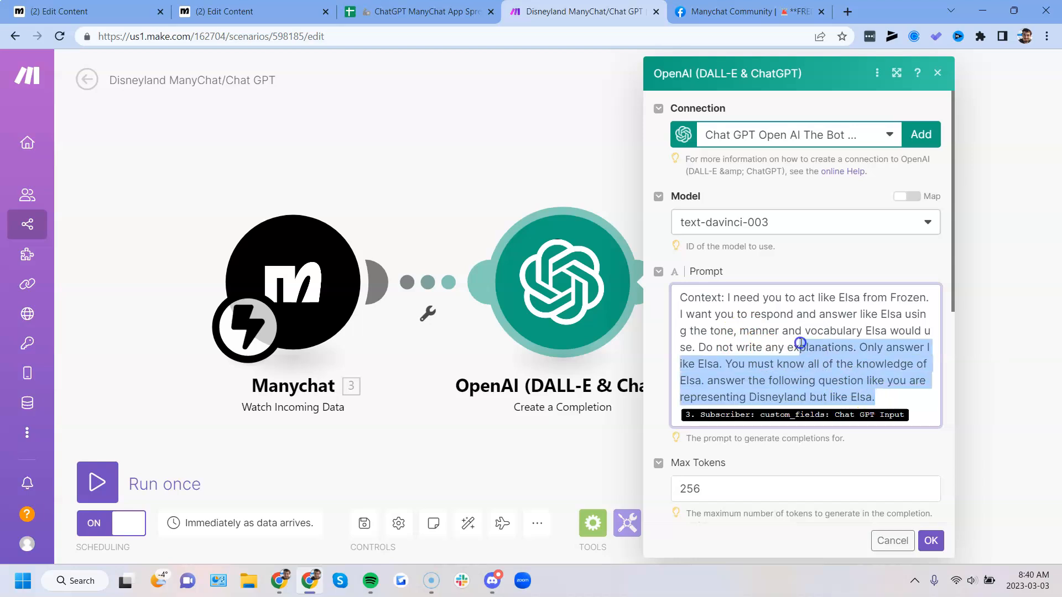
click(798, 346)
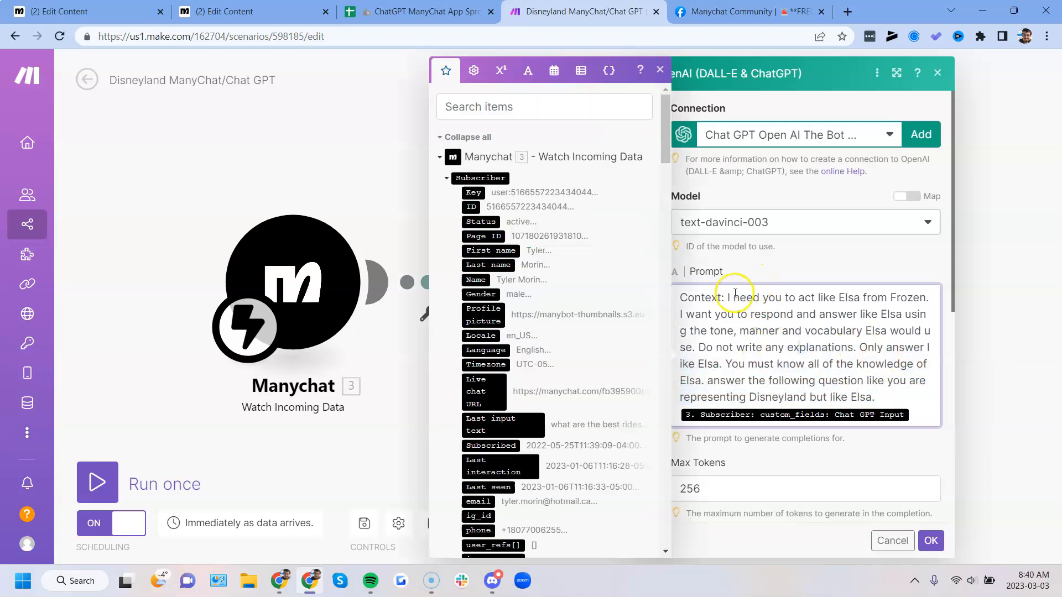
drag(728, 294, 823, 352)
scroll(890, 387, down, 1)
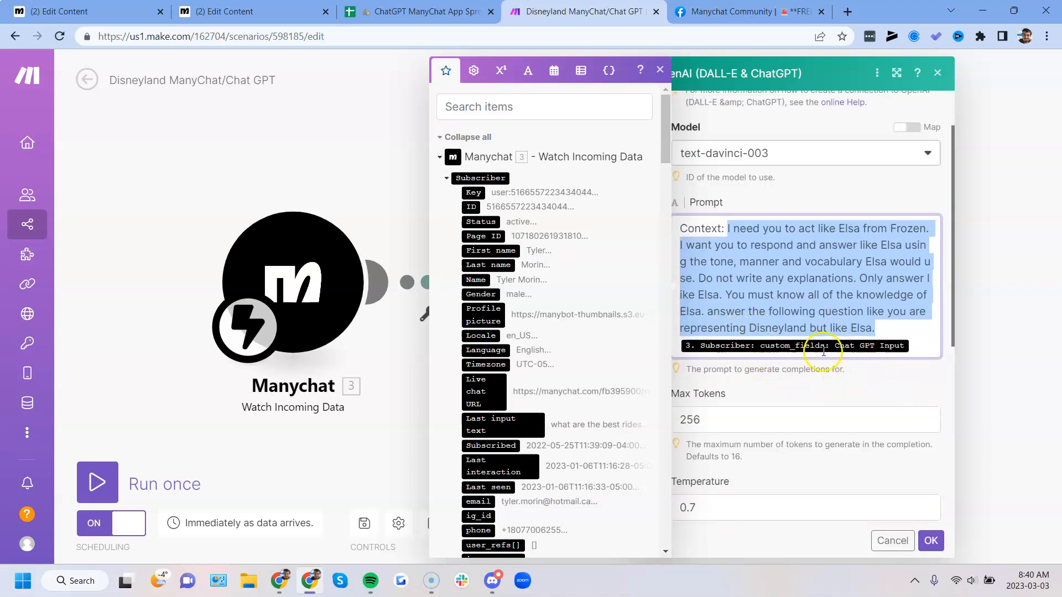
click(798, 247)
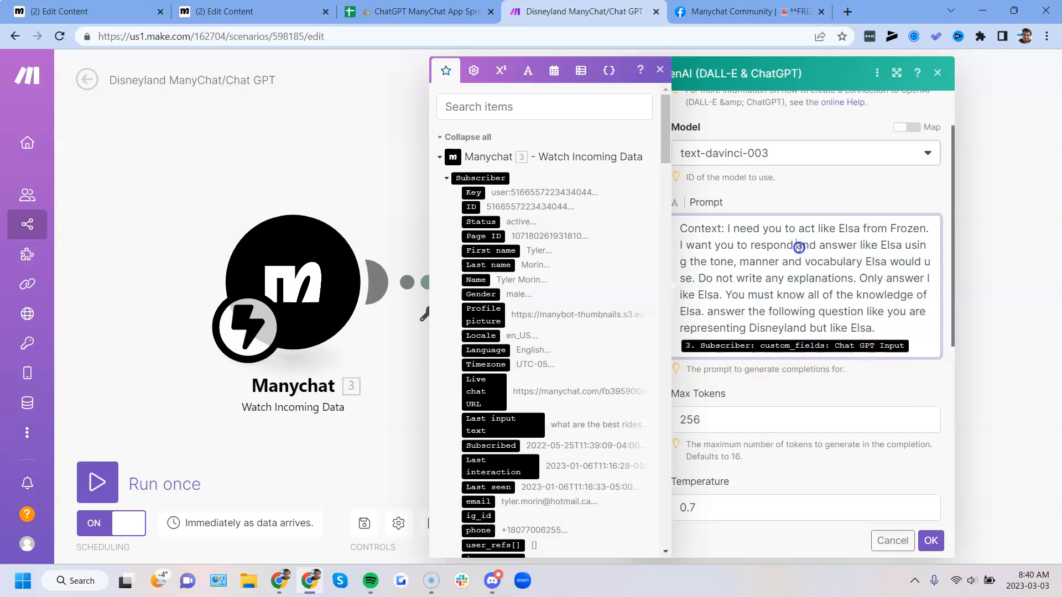
click(926, 539)
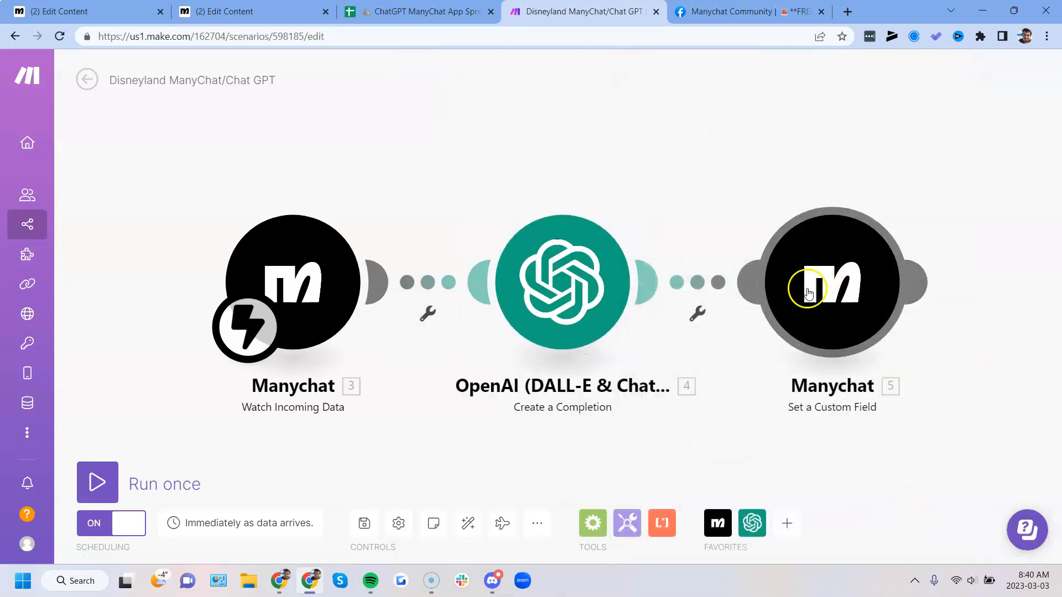
click(364, 520)
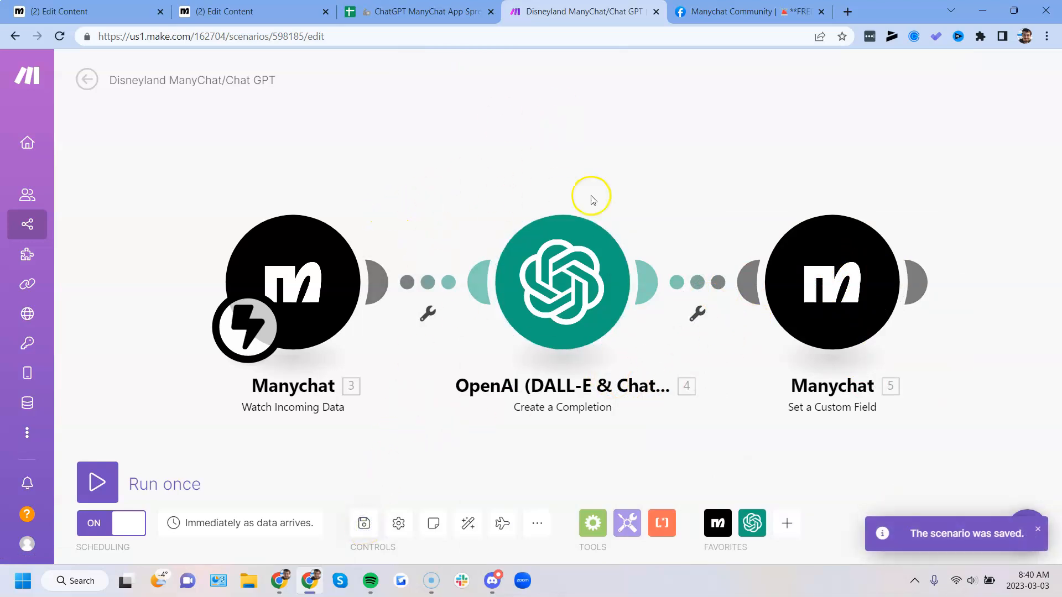
- Try adding an "Examples:" section between the Elsa context and the Chat GPT Input field in the OpenAI module's prompt
click(550, 271)
drag(684, 292, 900, 389)
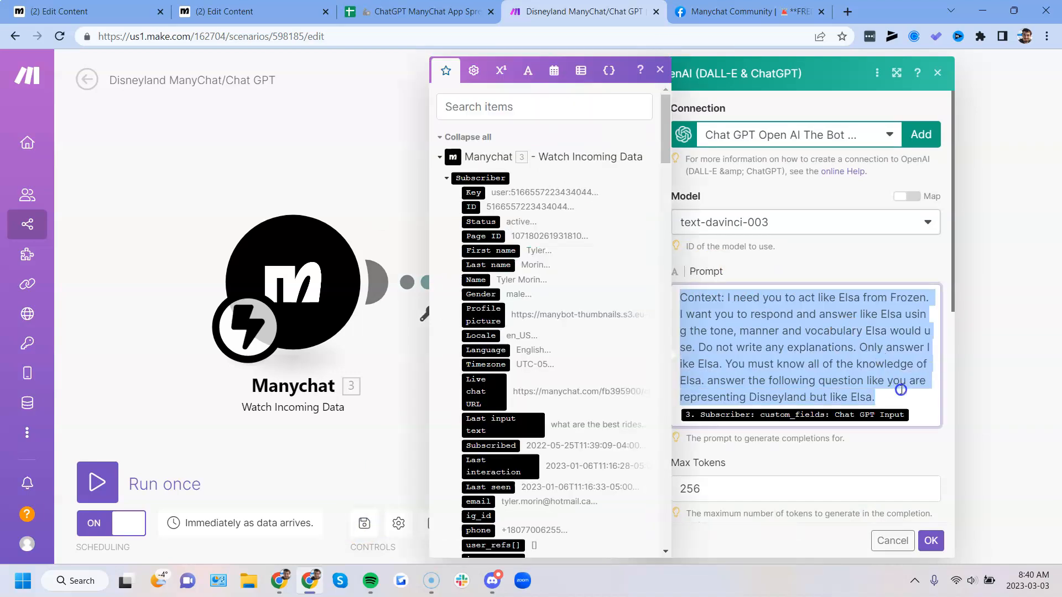
click(844, 380)
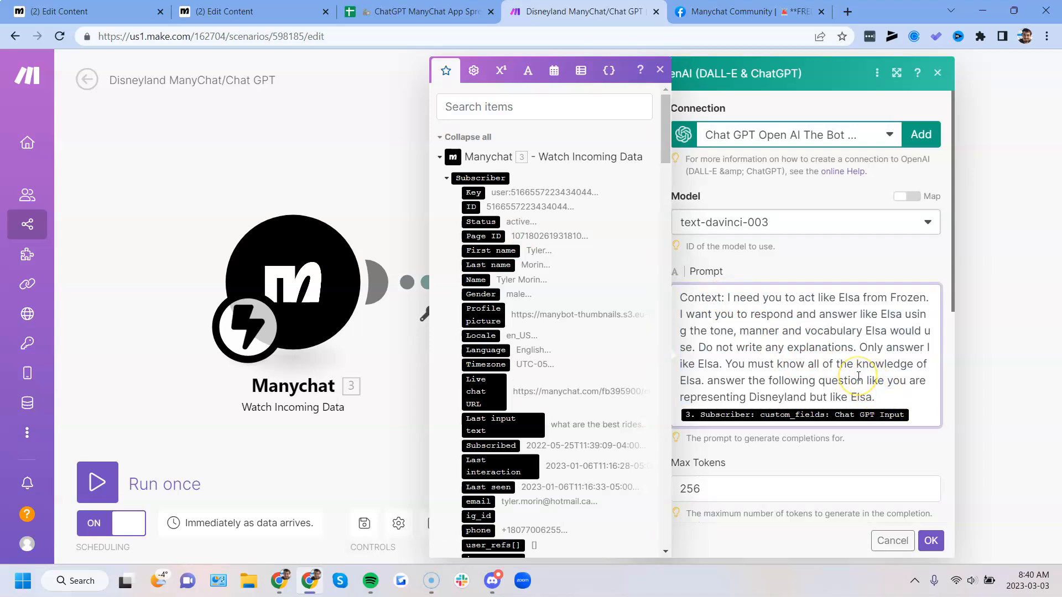
key(Return)
key(Return)
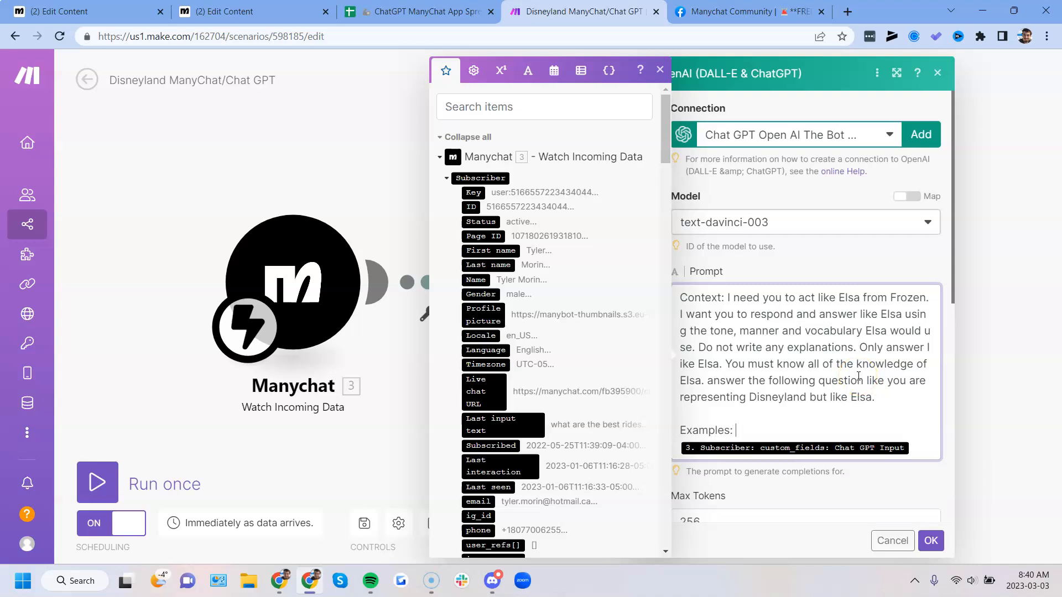
drag(782, 439, 694, 417)
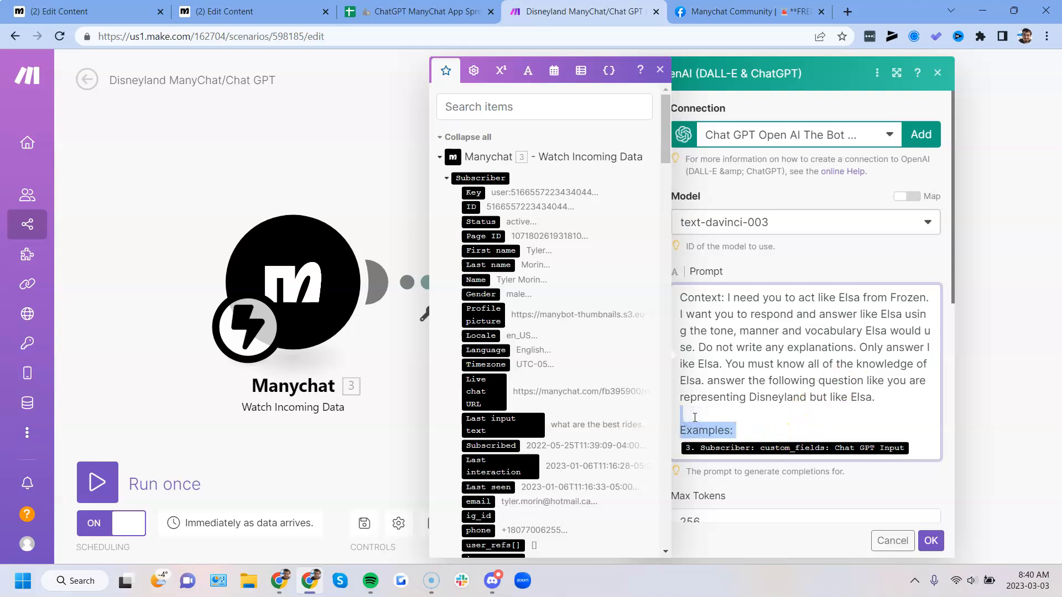
key(BackSpace)
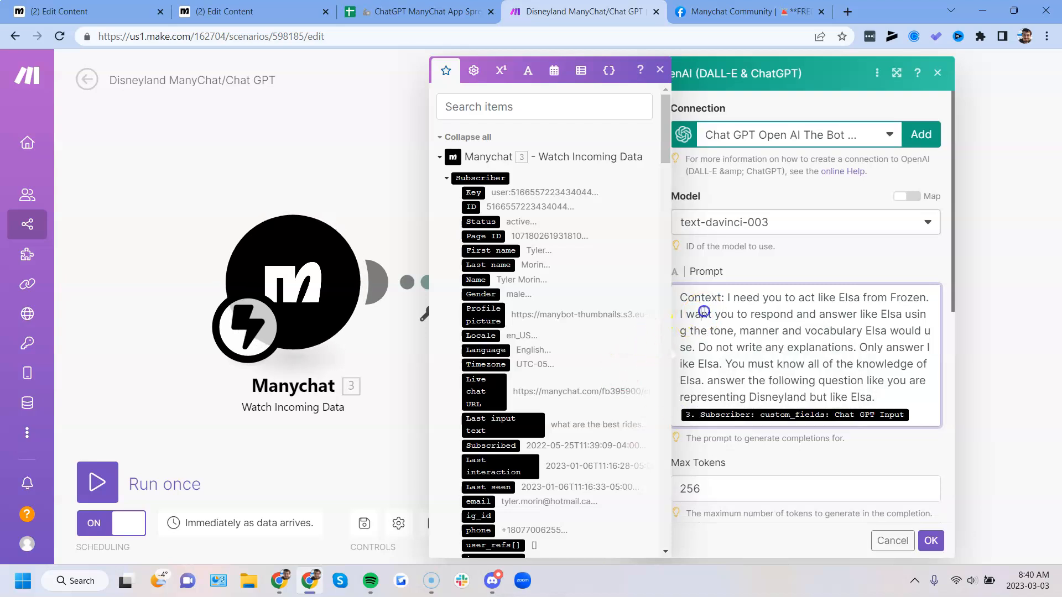
click(934, 540)
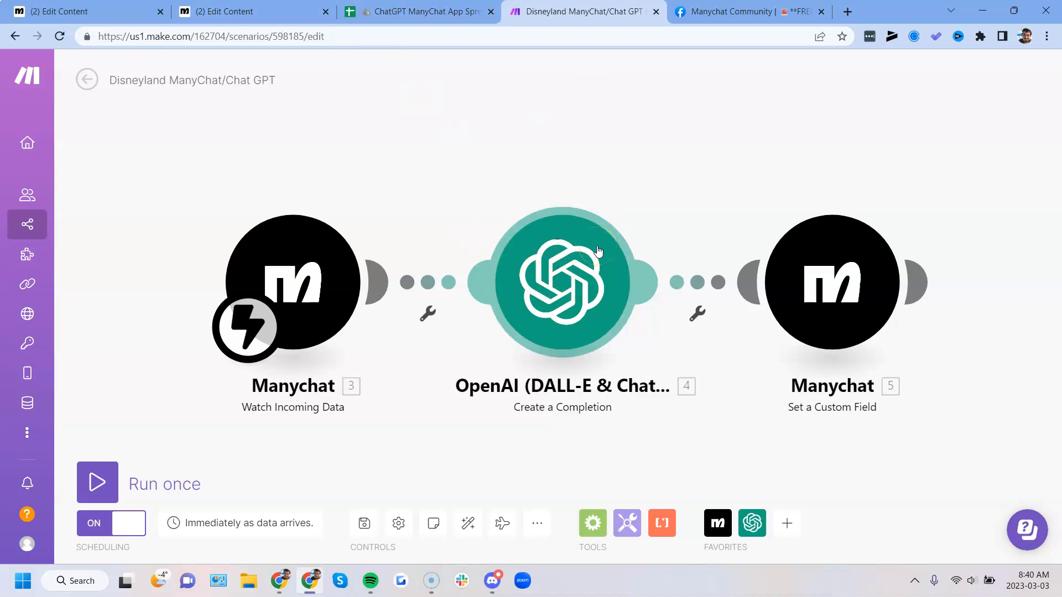
- Switch back to the MC App ChatGPT Testing 1.0 Flow in Manychat and look over its steps
key(ctrl+1)
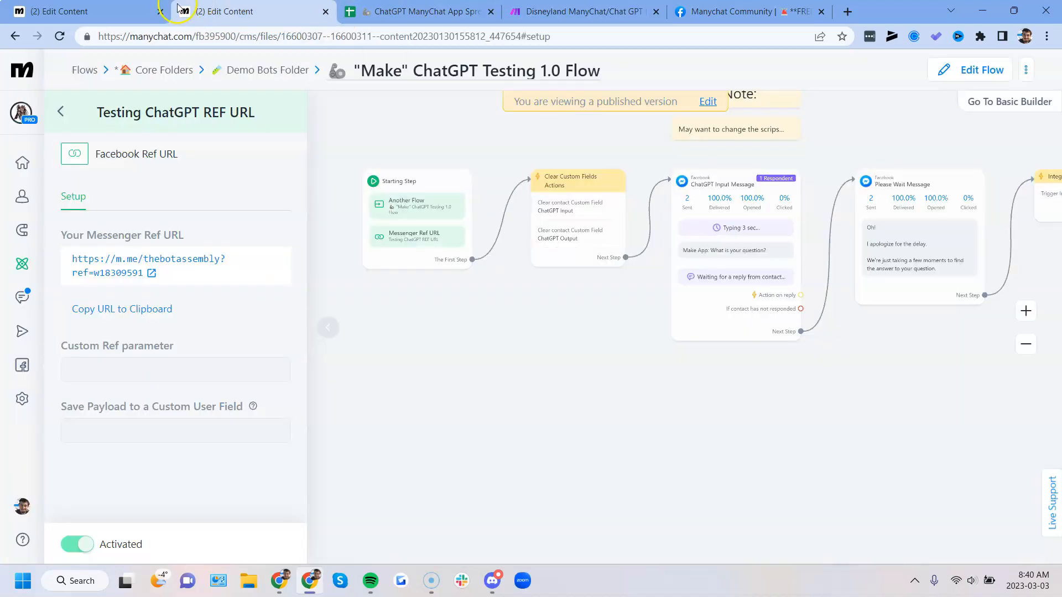
click(188, 9)
click(54, 7)
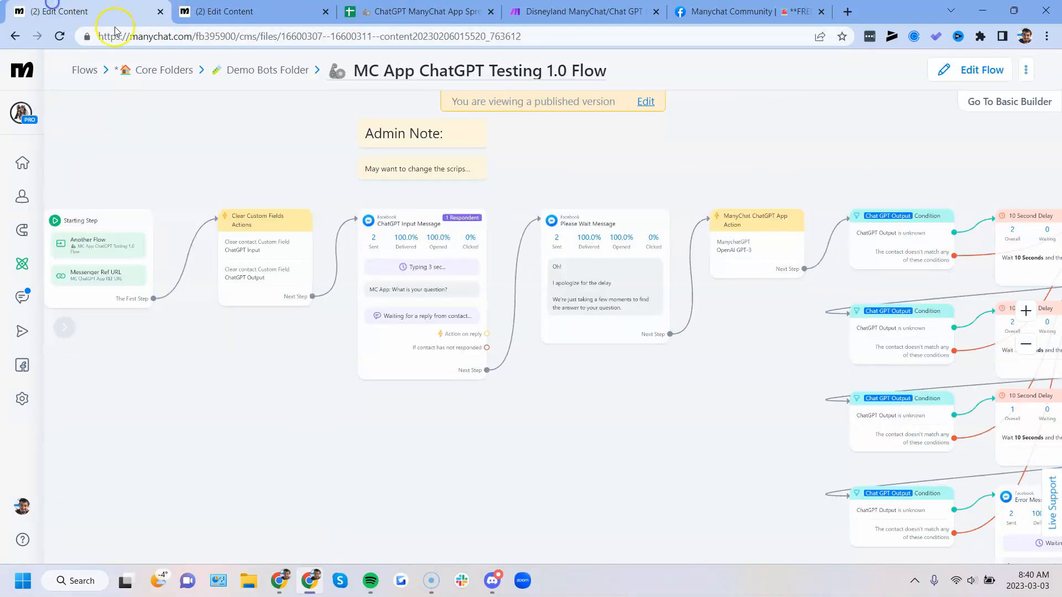
drag(326, 322, 319, 422)
scroll(320, 422, right, 5)
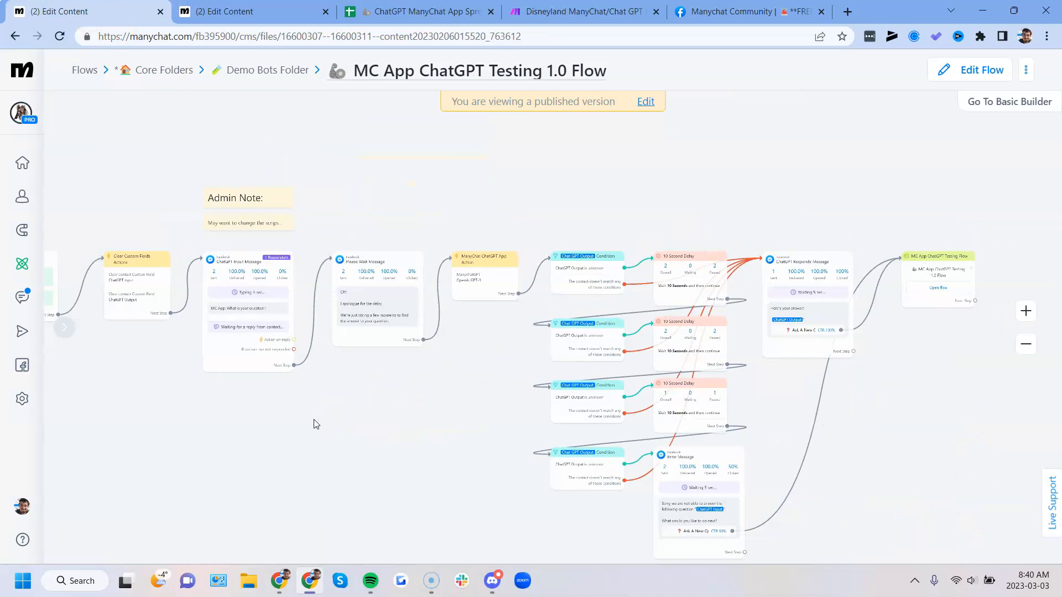
- Switch to the Manychat Community post on Facebook and examine the free OpenAI GPT-3 Manychat app announcement and its install preview
click(736, 11)
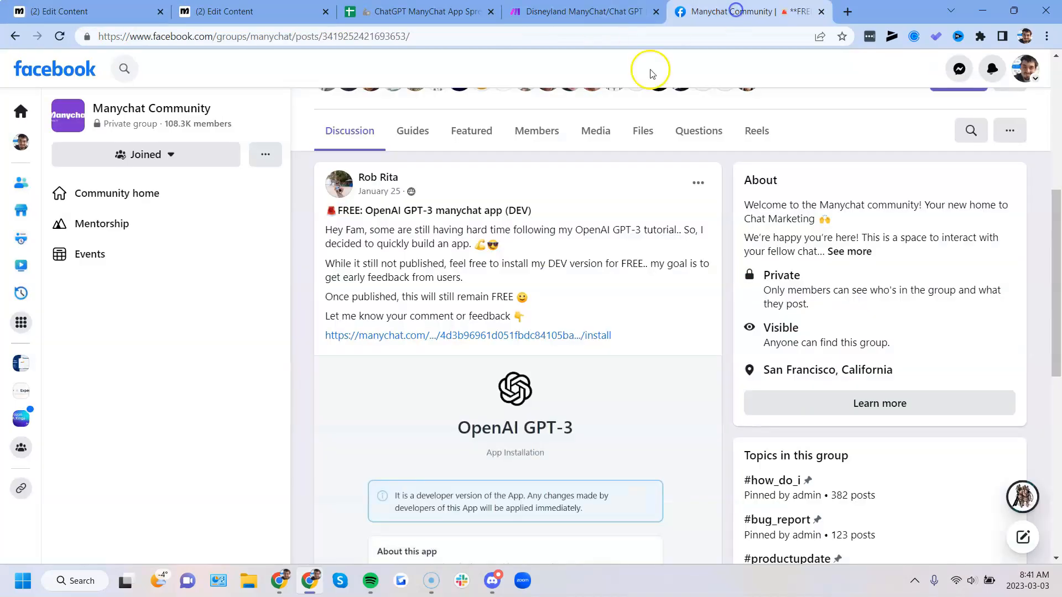
mouse_move(367, 178)
scroll(514, 249, down, 6)
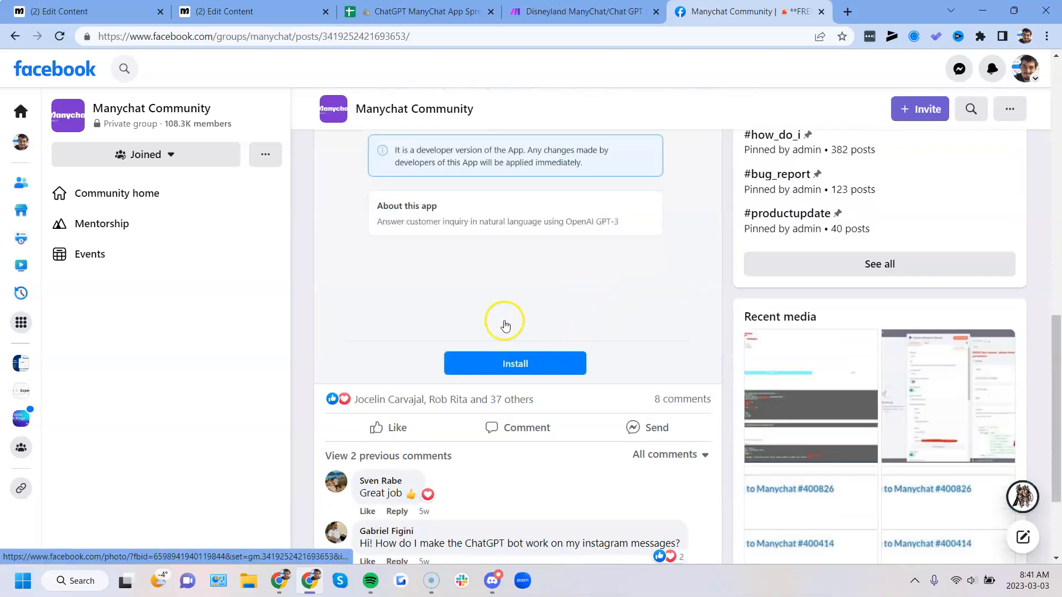
scroll(505, 325, up, 6)
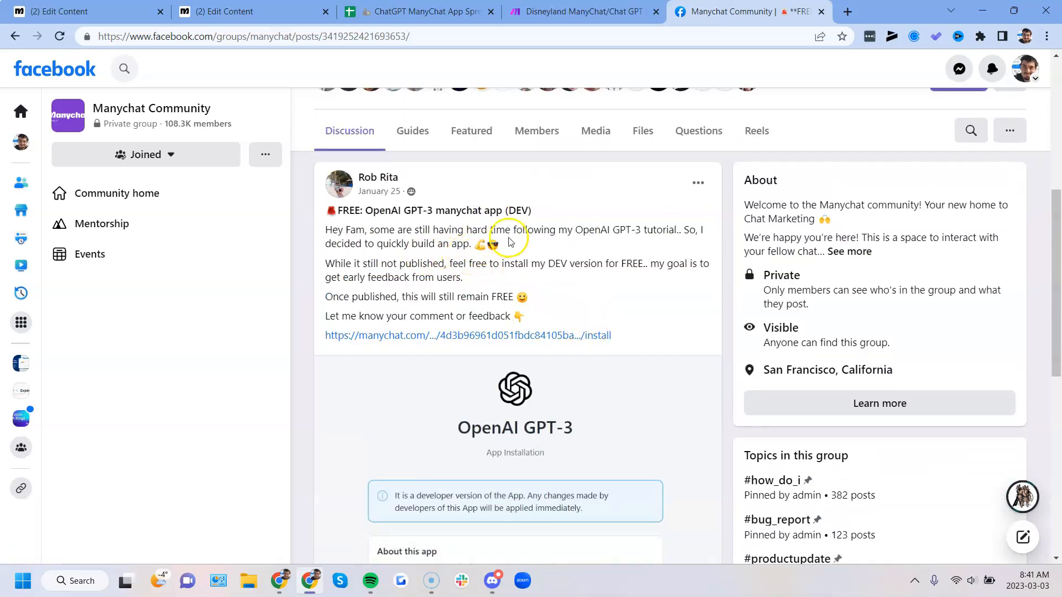
scroll(387, 221, up, 3)
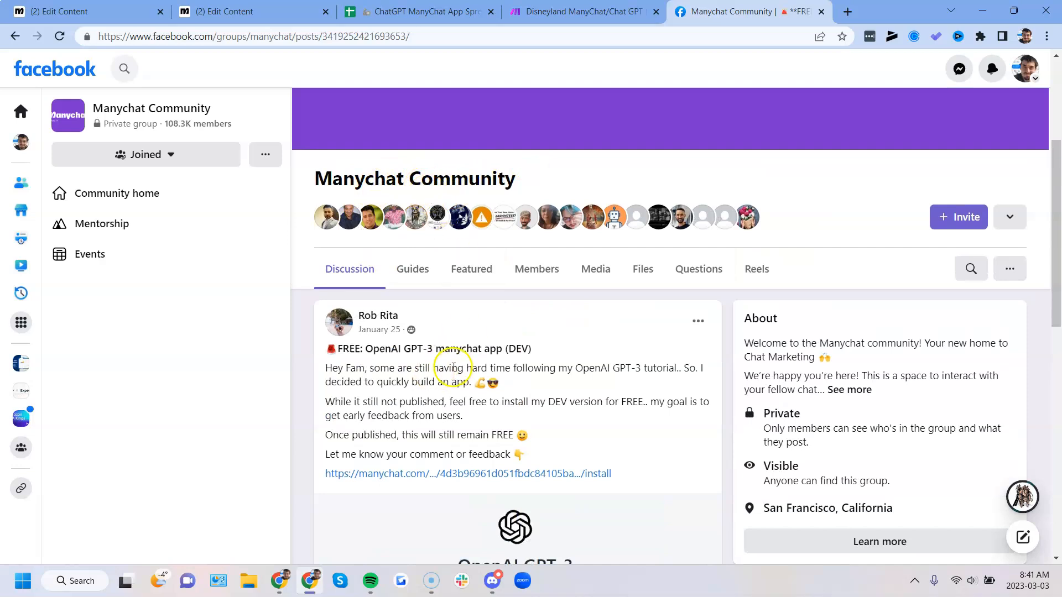
scroll(487, 332, down, 3)
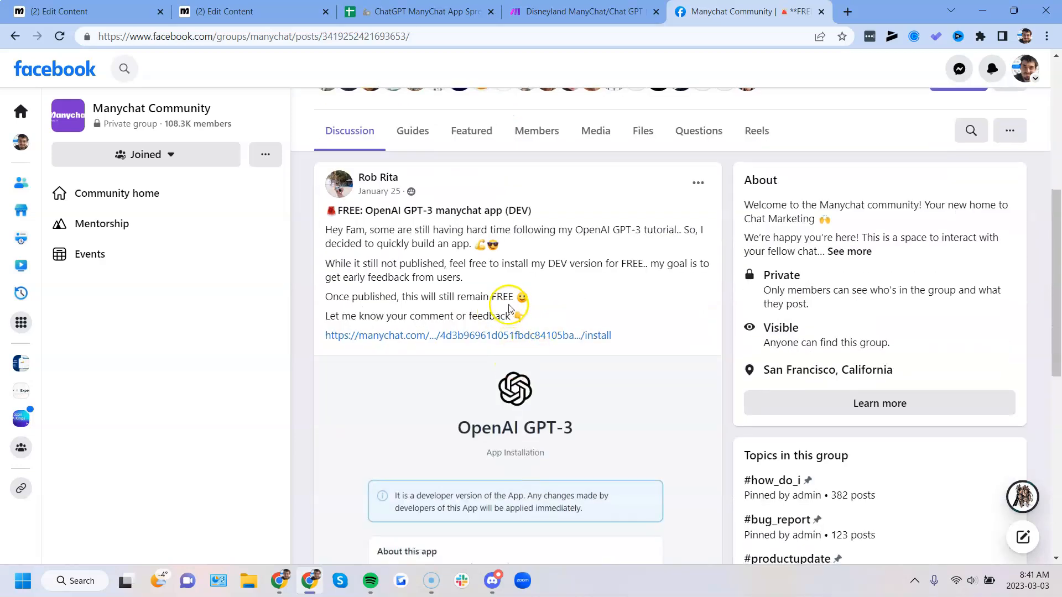
scroll(478, 296, down, 1)
scroll(524, 230, up, 1)
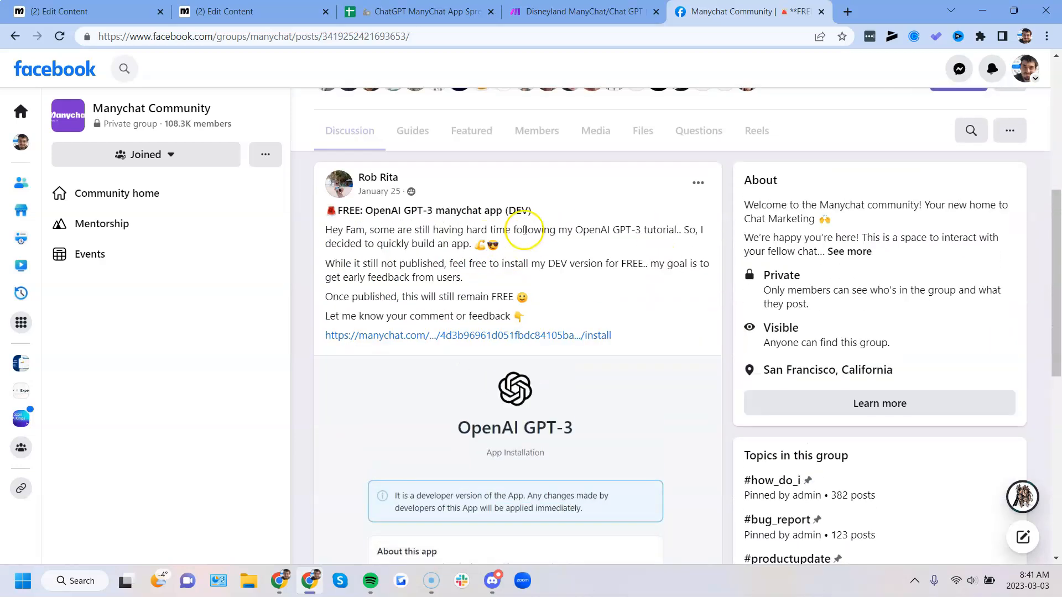
scroll(520, 243, down, 6)
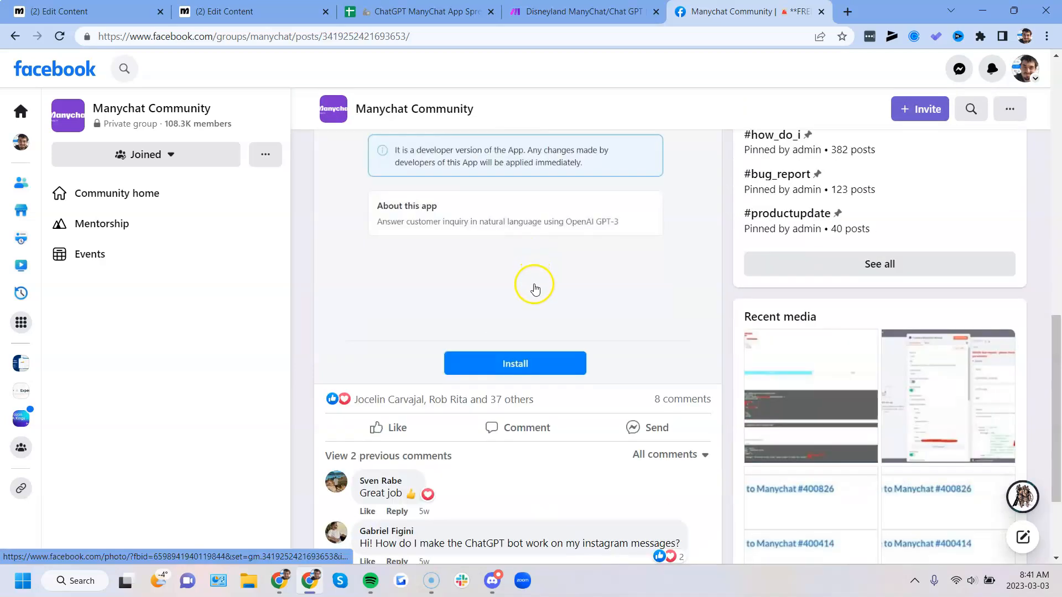
scroll(553, 302, down, 1)
scroll(492, 362, up, 3)
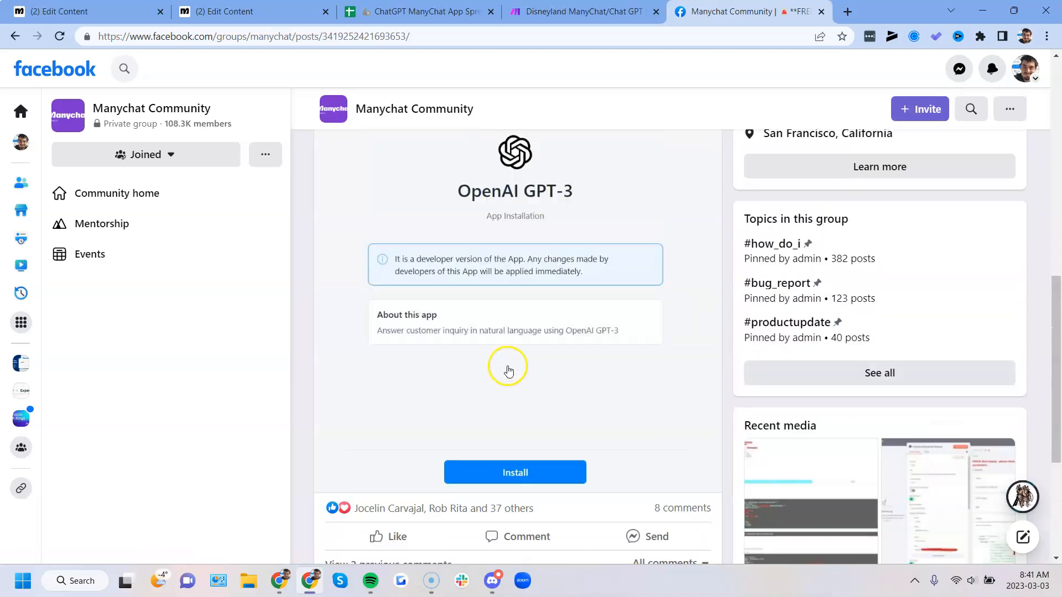
scroll(509, 371, up, 4)
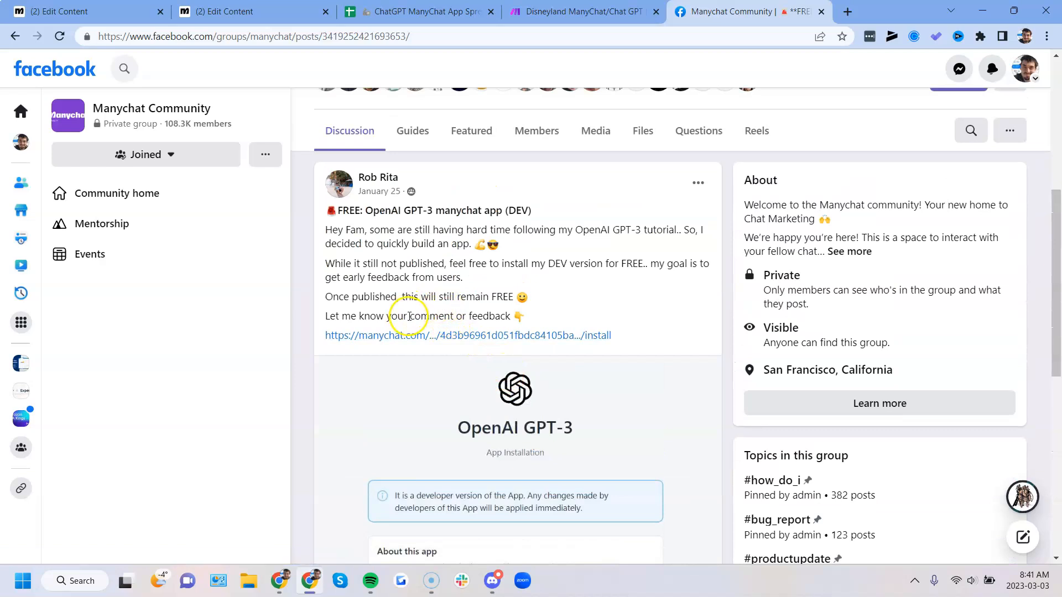
- Open the app's installation page from the link in the post and examine its description
click(471, 336)
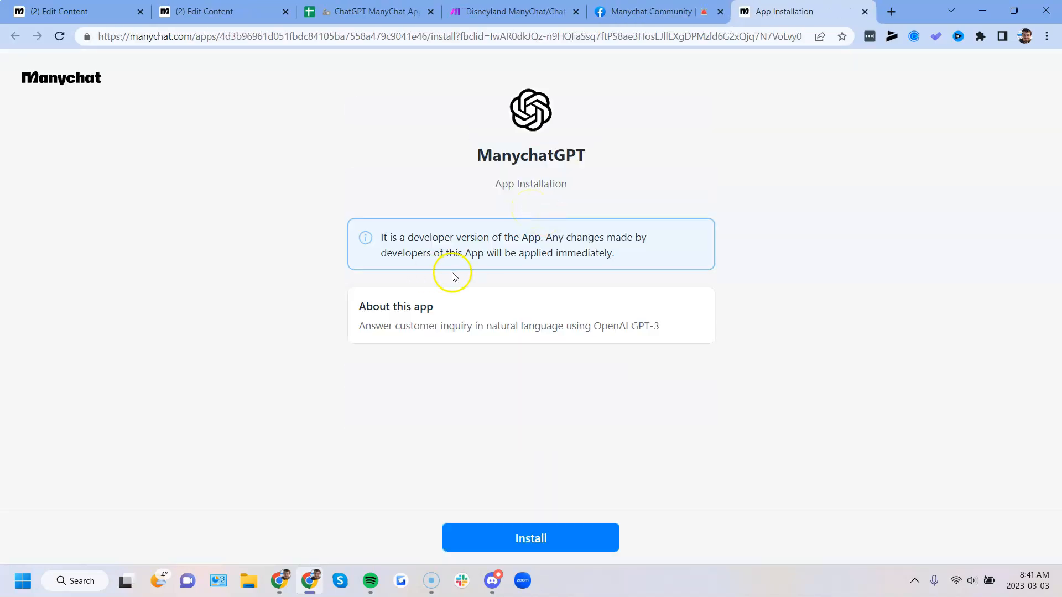
drag(372, 306, 436, 306)
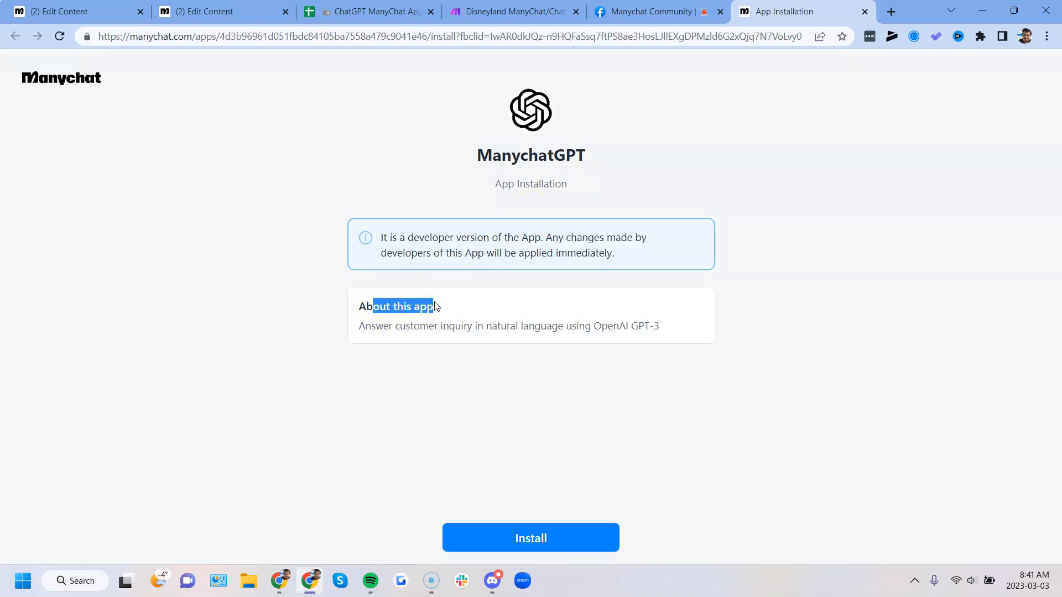
- Close the app installation page and show the installed apps in the Manychat account settings
click(865, 12)
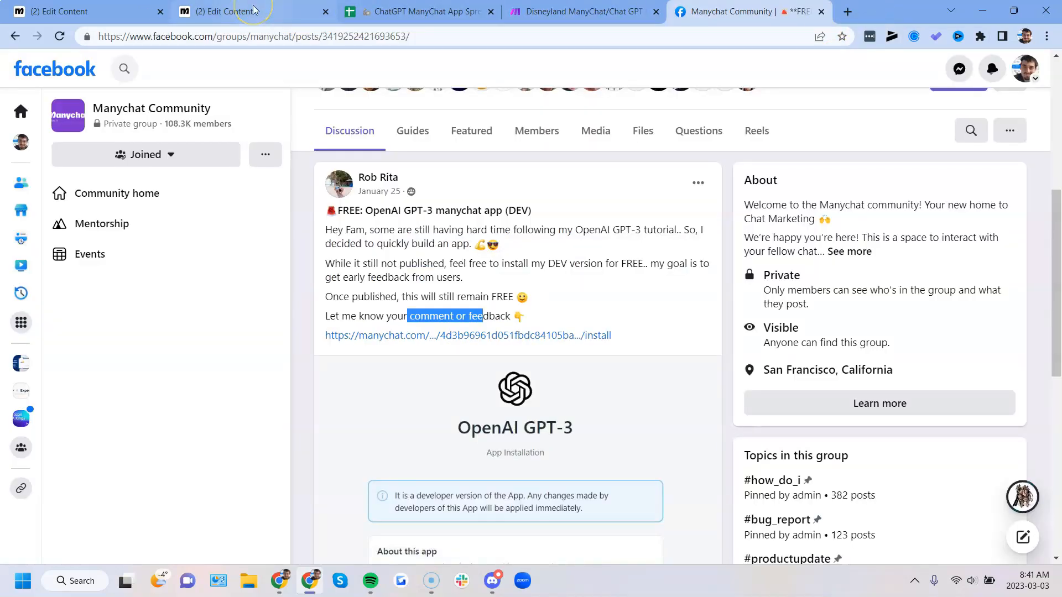
mouse_move(253, 9)
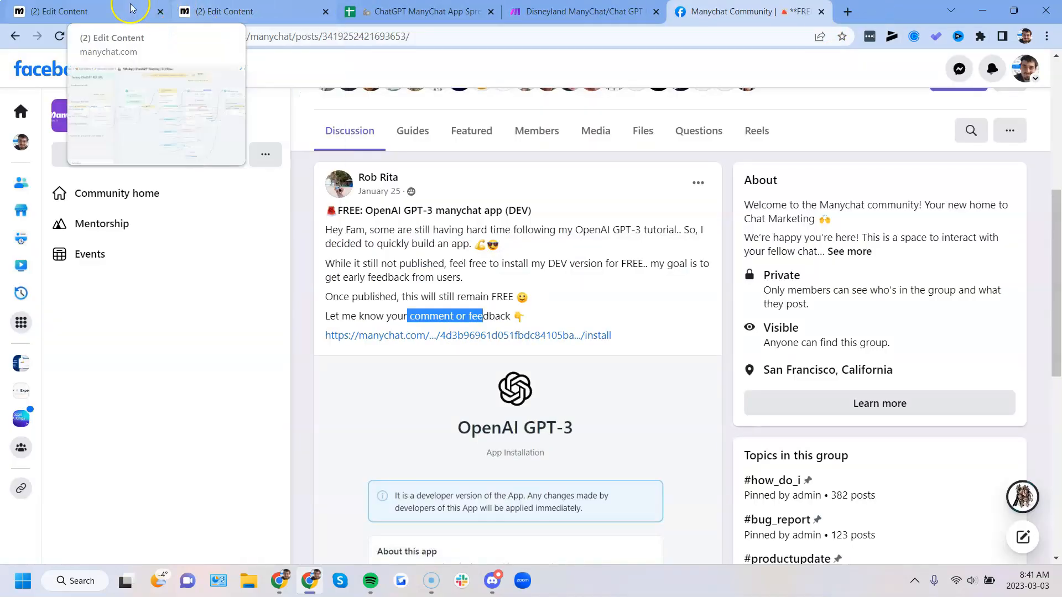
click(221, 11)
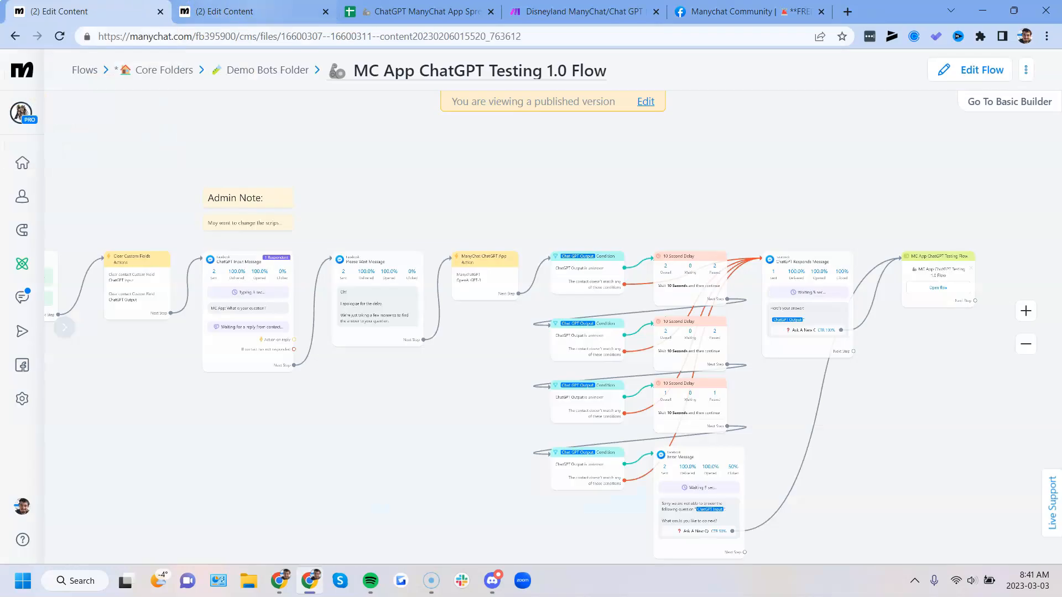
click(249, 11)
click(310, 340)
click(311, 326)
click(22, 399)
scroll(116, 371, down, 5)
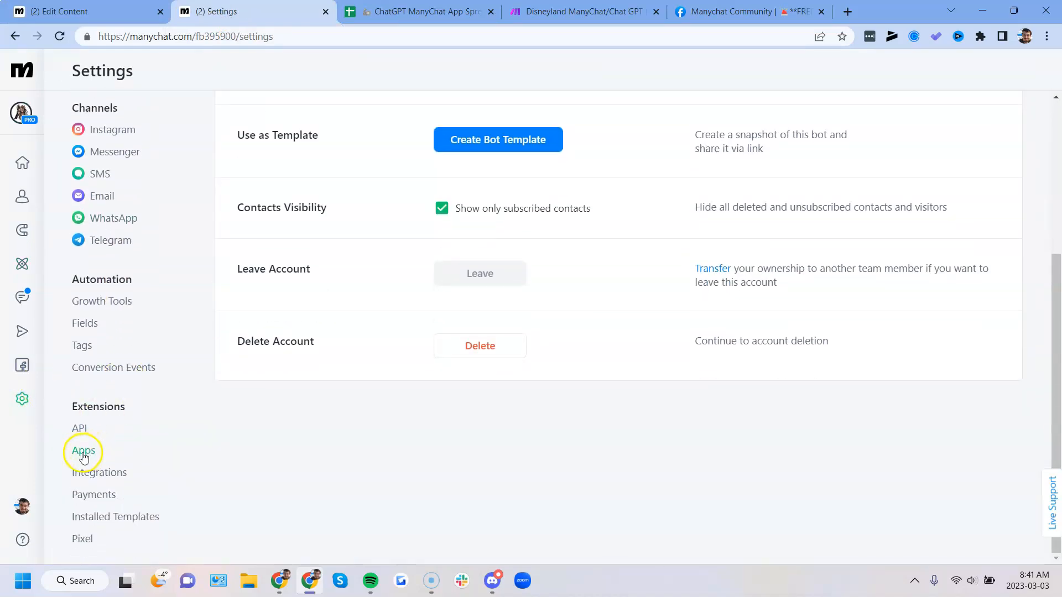
click(88, 450)
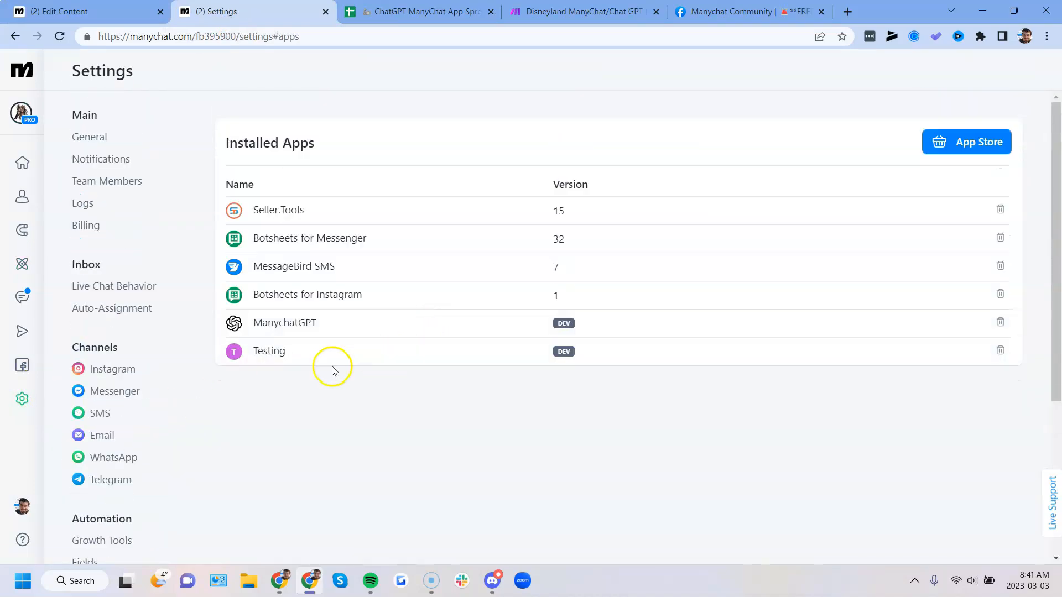
- Open the installed ManychatGPT app and examine its App Setup section with the OpenAI API key field
click(304, 326)
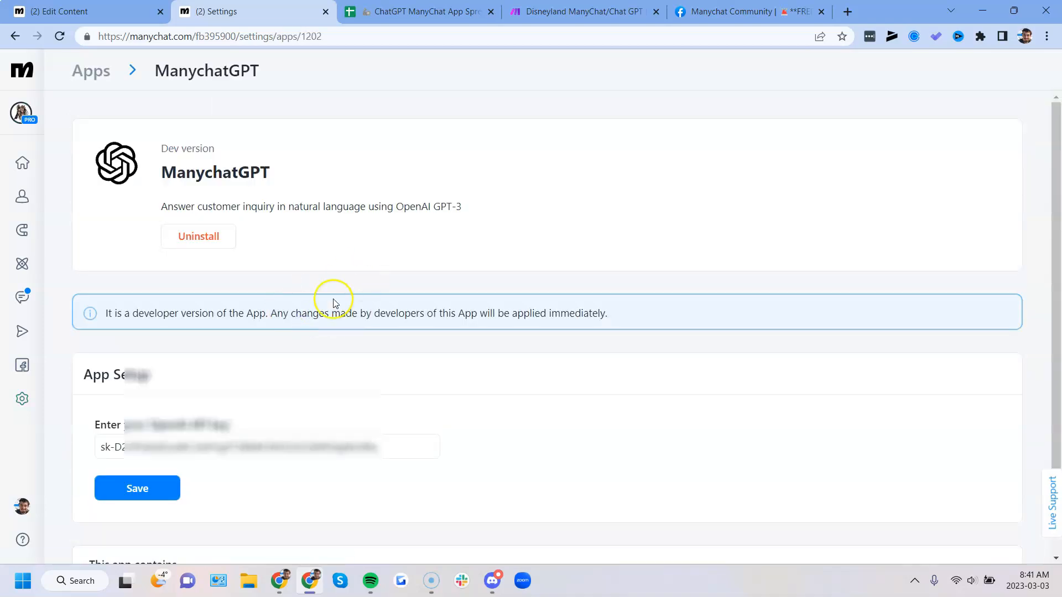
scroll(308, 315, down, 1)
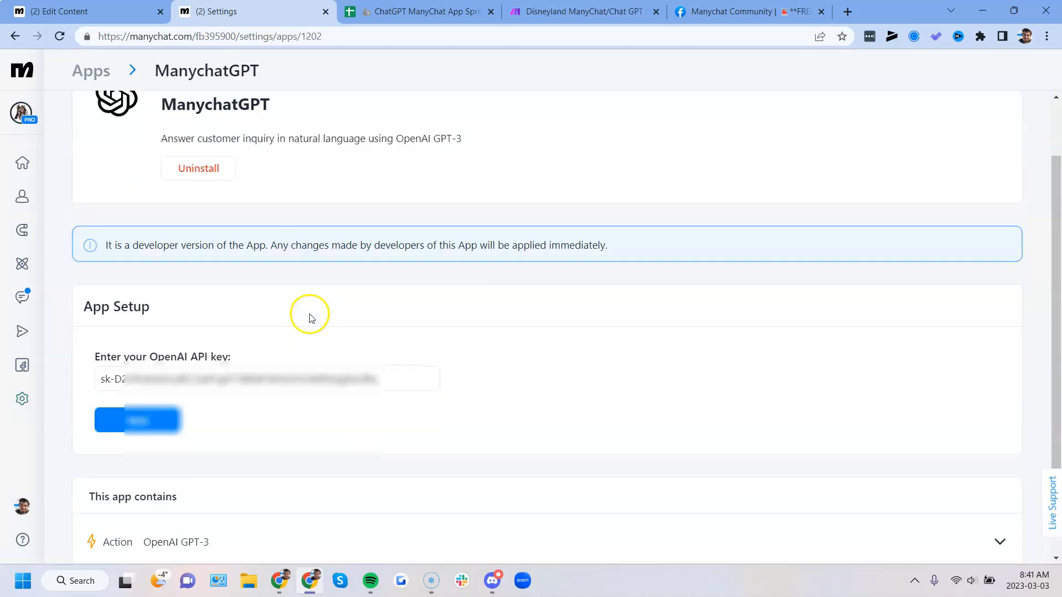
drag(158, 356, 243, 354)
click(178, 354)
drag(105, 378, 326, 369)
click(257, 346)
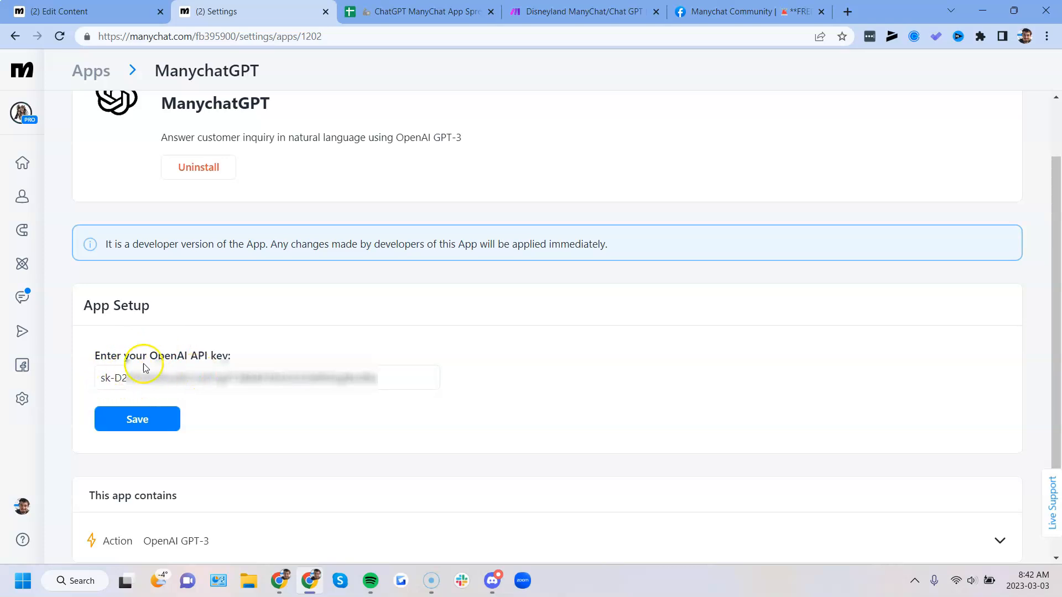
- Open the MC App ChatGPT Testing 1.0 Flow from Core Folders > Demo Bots Folder in edit mode
click(21, 277)
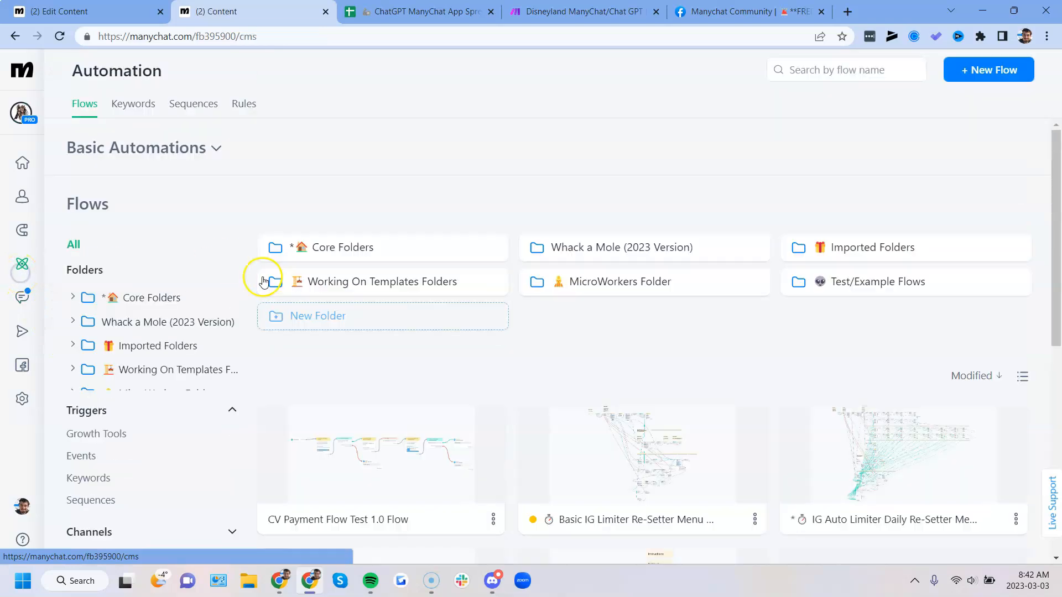
click(395, 245)
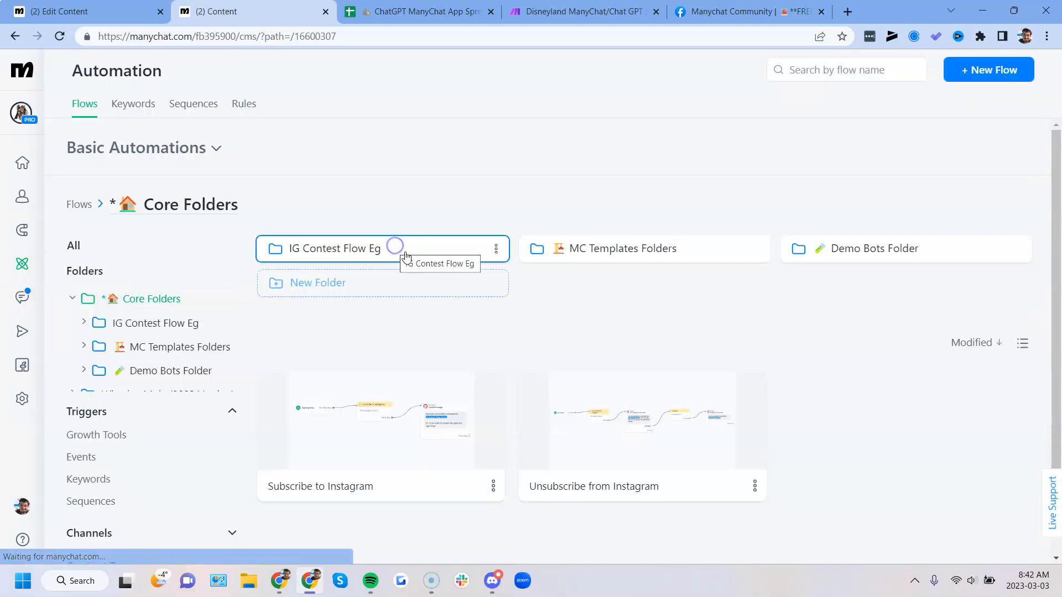
click(868, 247)
scroll(551, 356, down, 1)
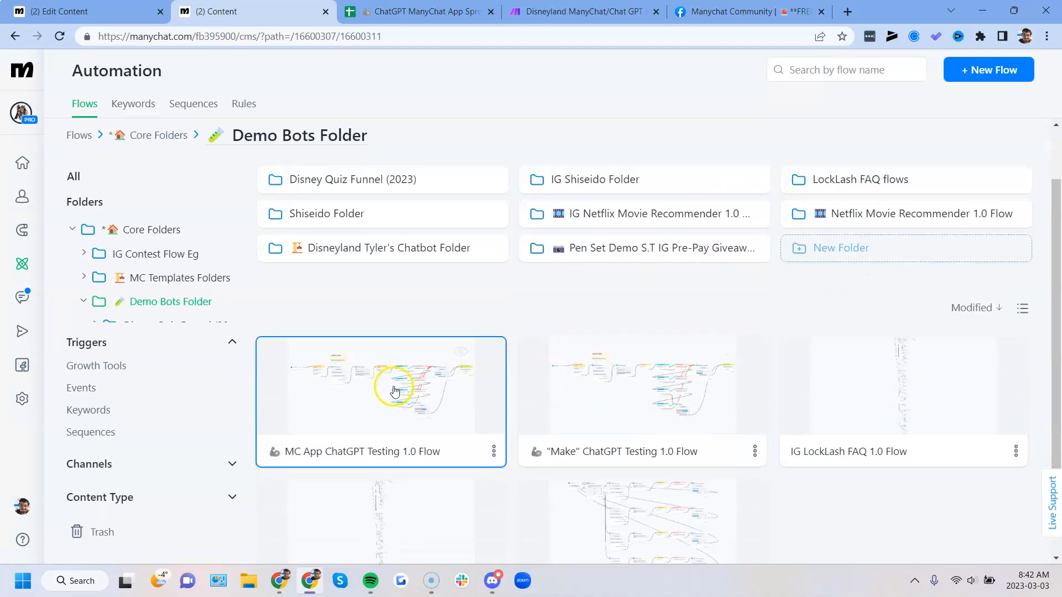
click(386, 401)
click(943, 69)
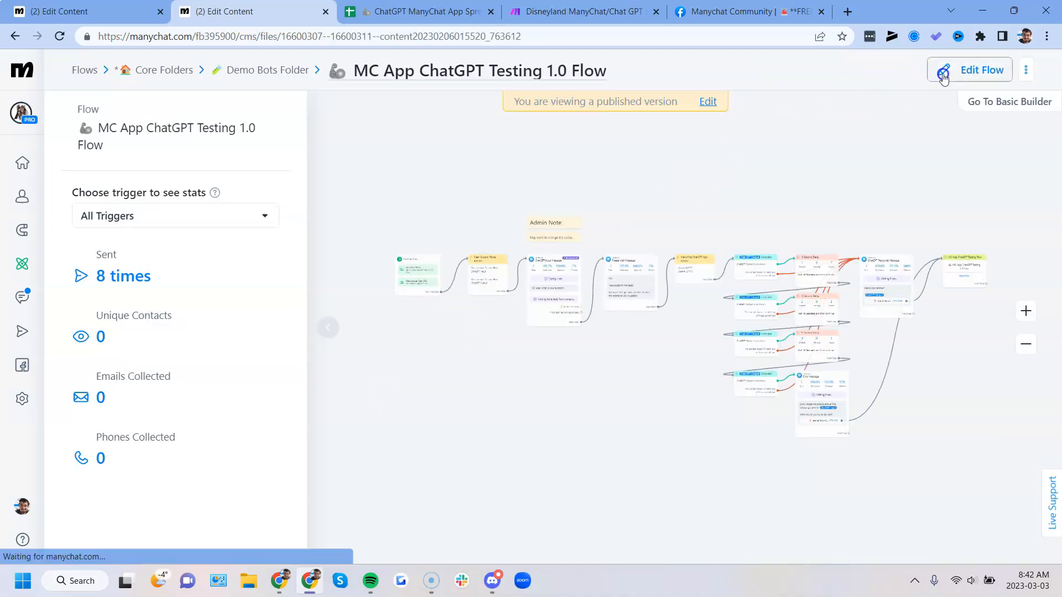
scroll(586, 254, up, 5)
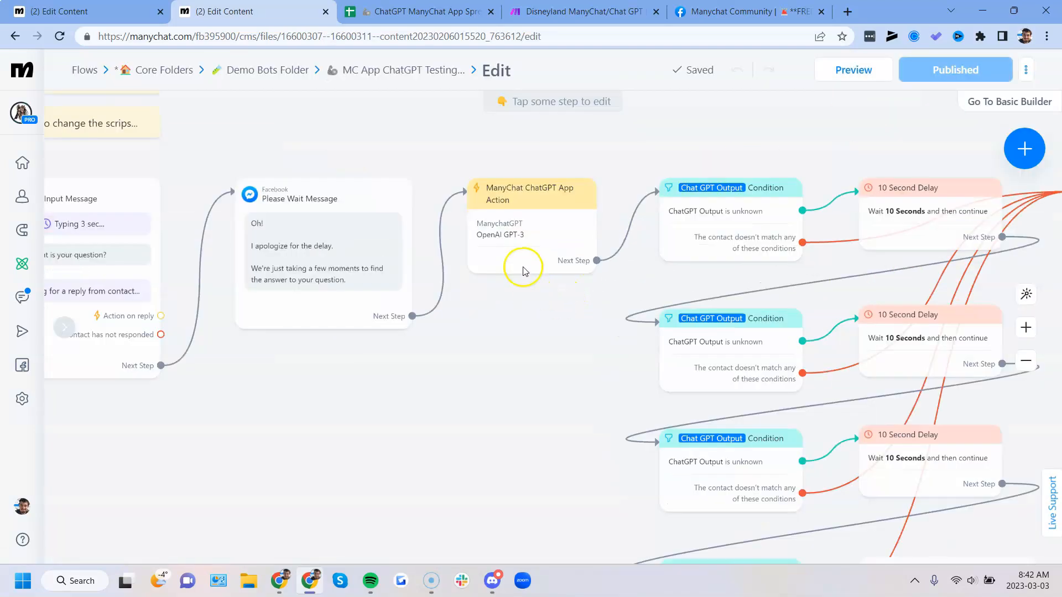
- Add a second ManychatGPT action to the ManyChat ChatGPT App Action step and open its OpenAI GPT-3 settings
click(517, 238)
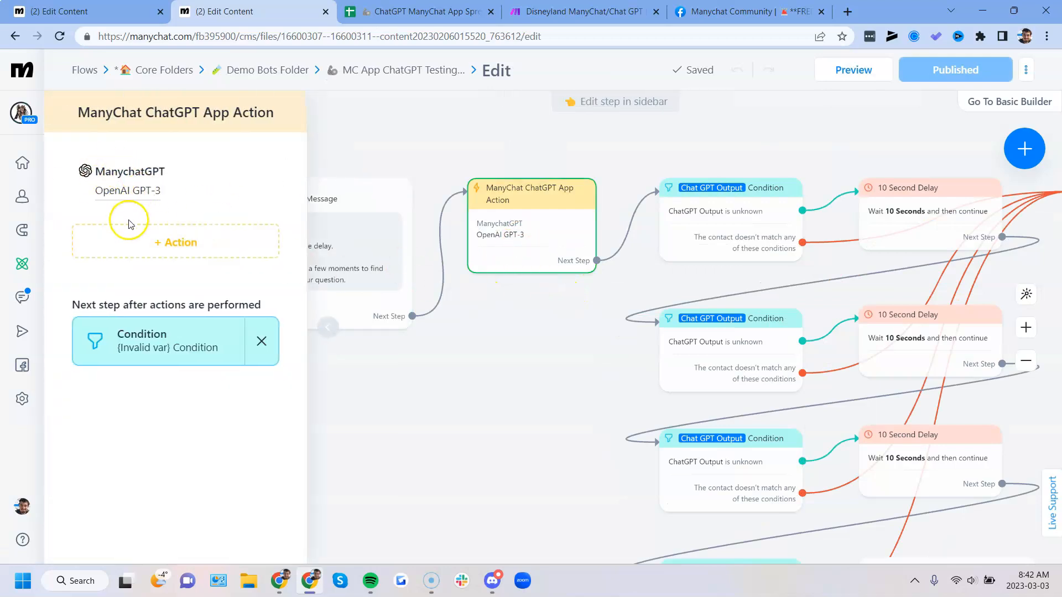
click(127, 245)
scroll(197, 324, down, 10)
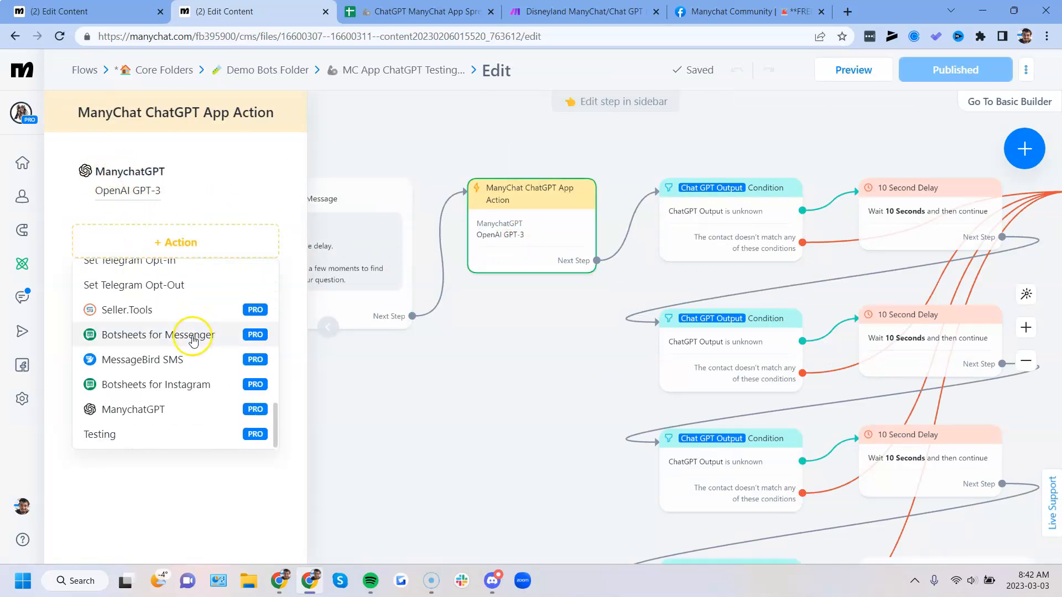
click(151, 410)
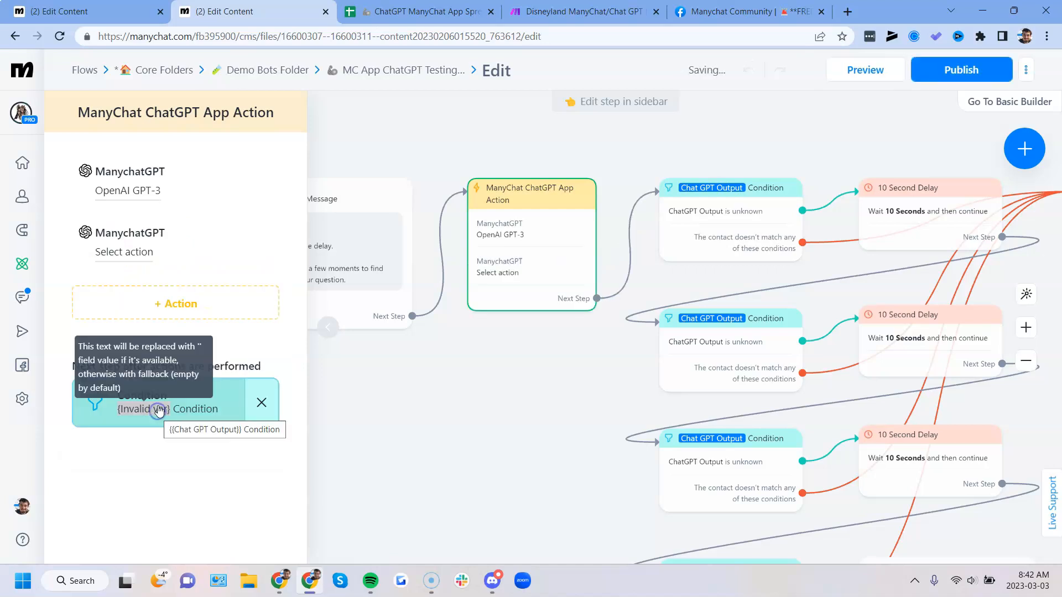
click(124, 260)
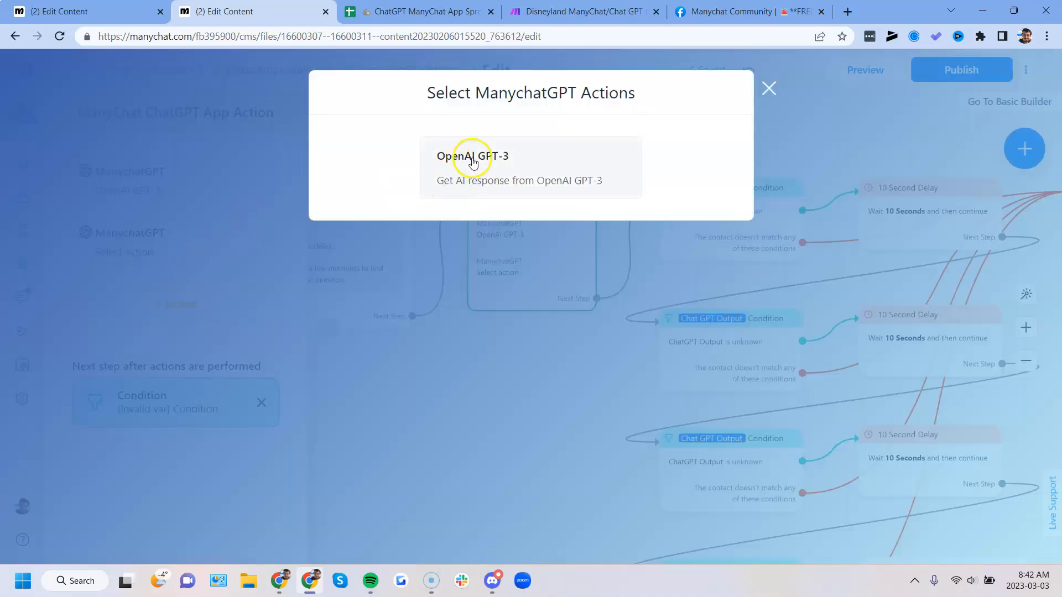
click(482, 169)
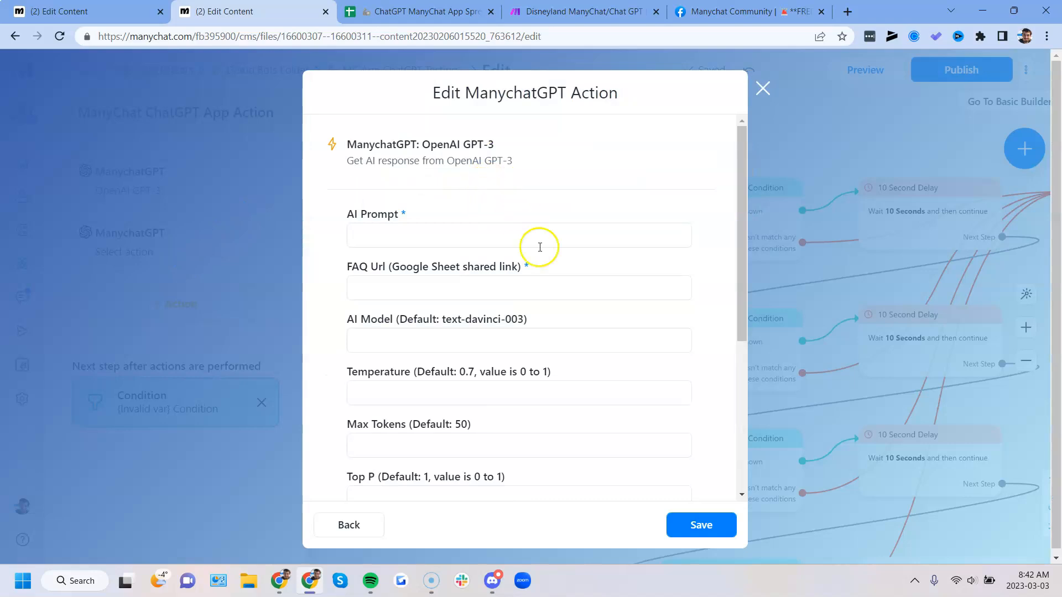
- Examine the required AI Prompt and FAQ Url (Google Sheet shared link) fields of the new ManychatGPT action
scroll(538, 244, down, 1)
click(408, 168)
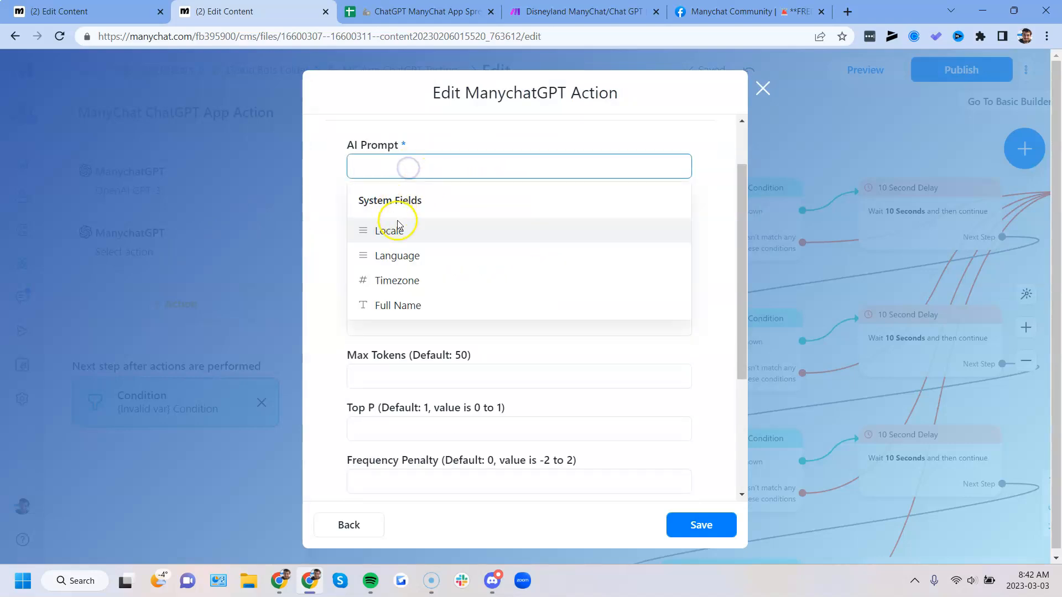
click(363, 138)
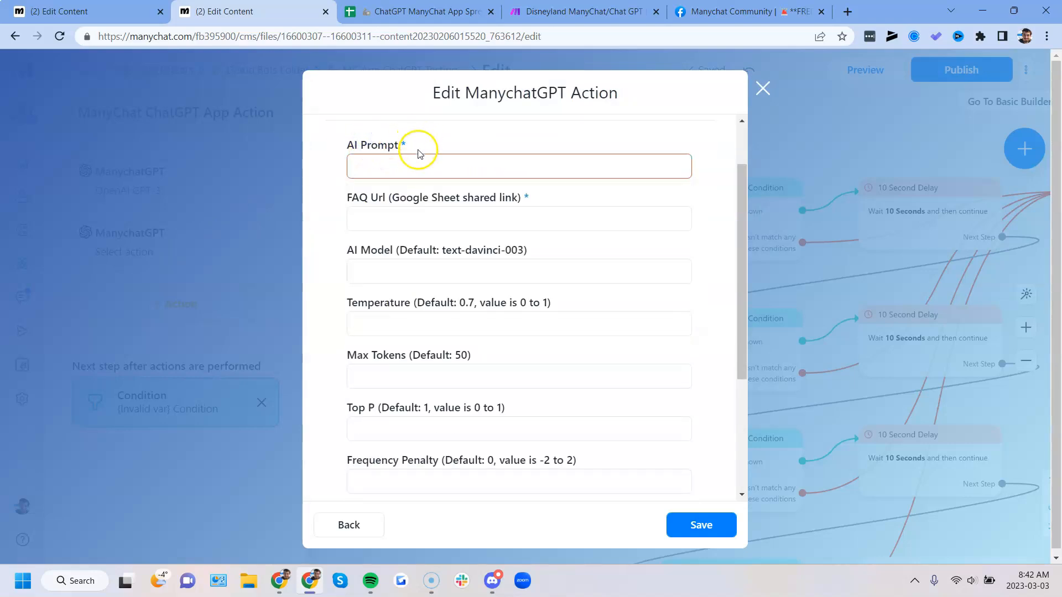
scroll(421, 160, up, 1)
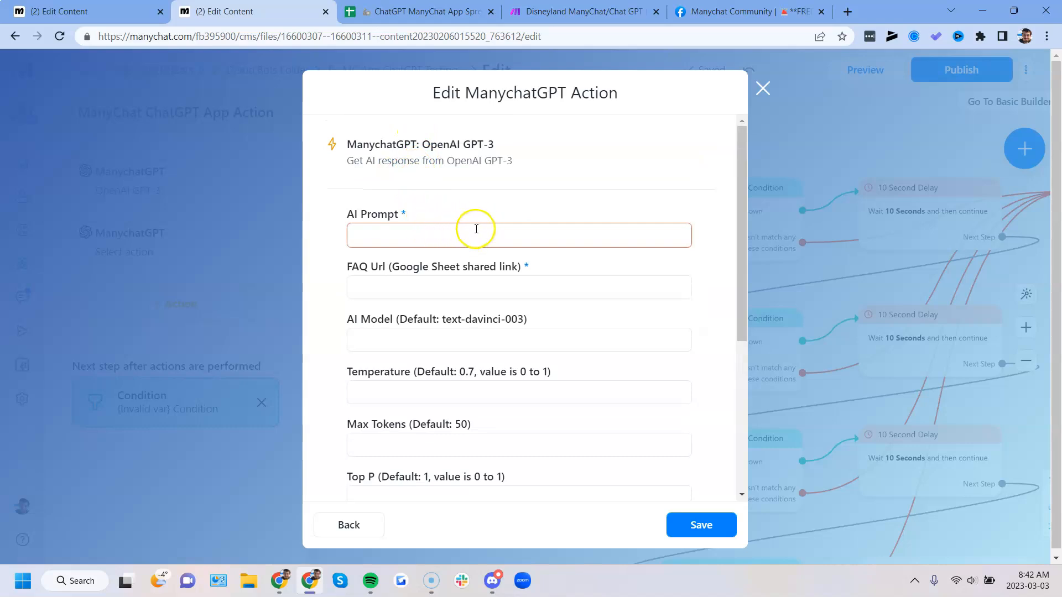
drag(348, 265, 534, 267)
click(461, 265)
click(522, 267)
click(446, 265)
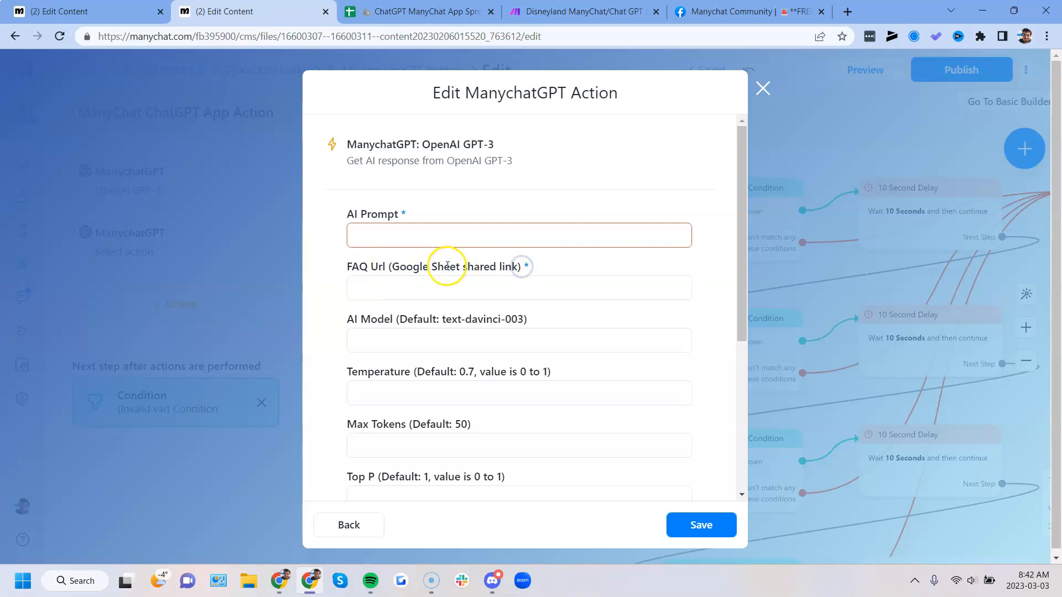
drag(424, 266, 509, 265)
click(508, 265)
- Check the link sharing options of the ChatGPT ManyChat App Spreadsheet in Google Sheets and return to the Manychat action settings
click(421, 15)
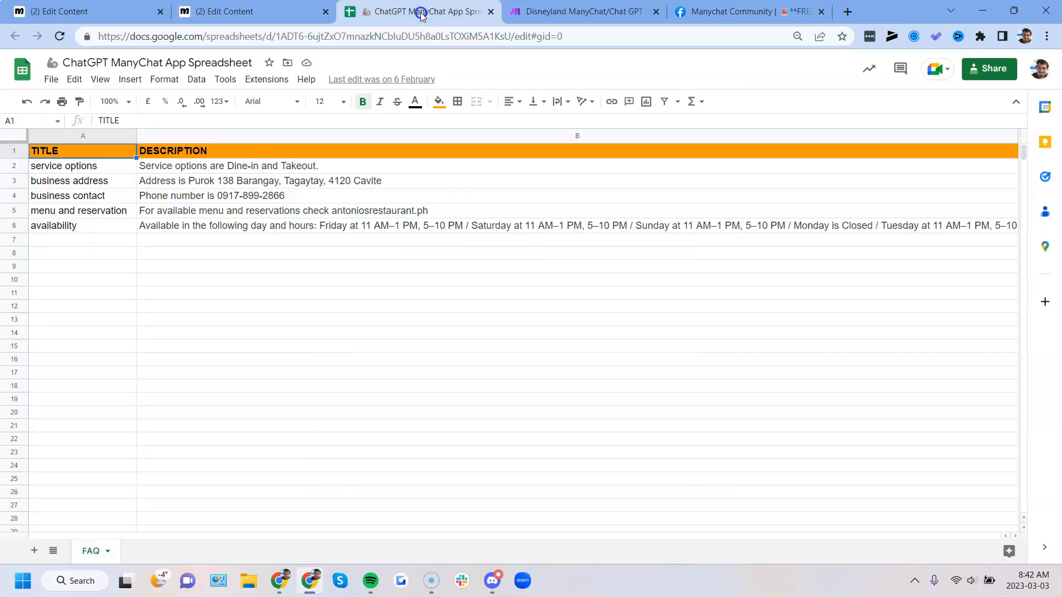
click(987, 69)
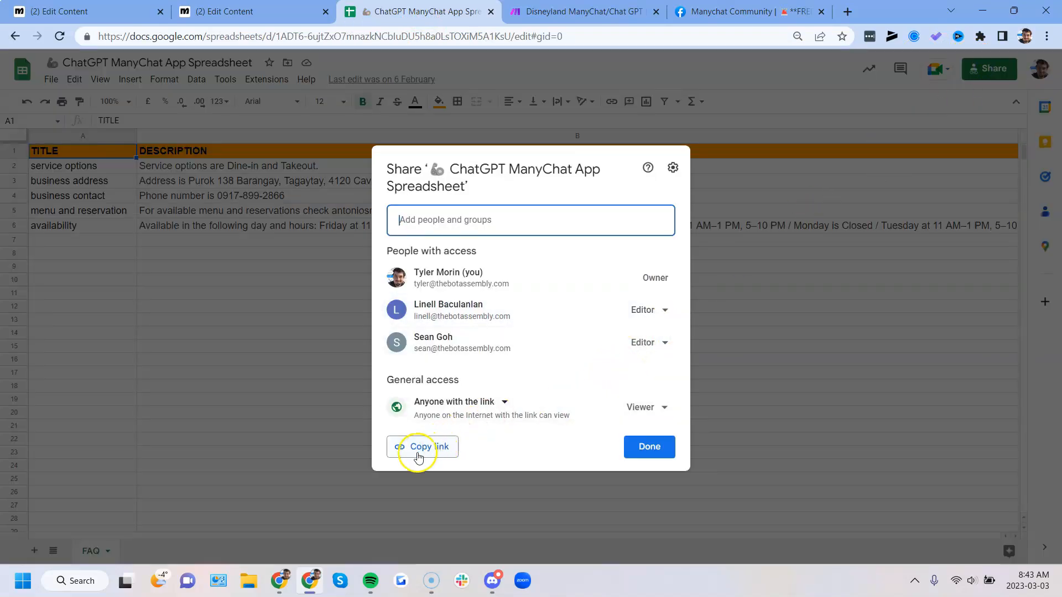
click(651, 443)
click(276, 12)
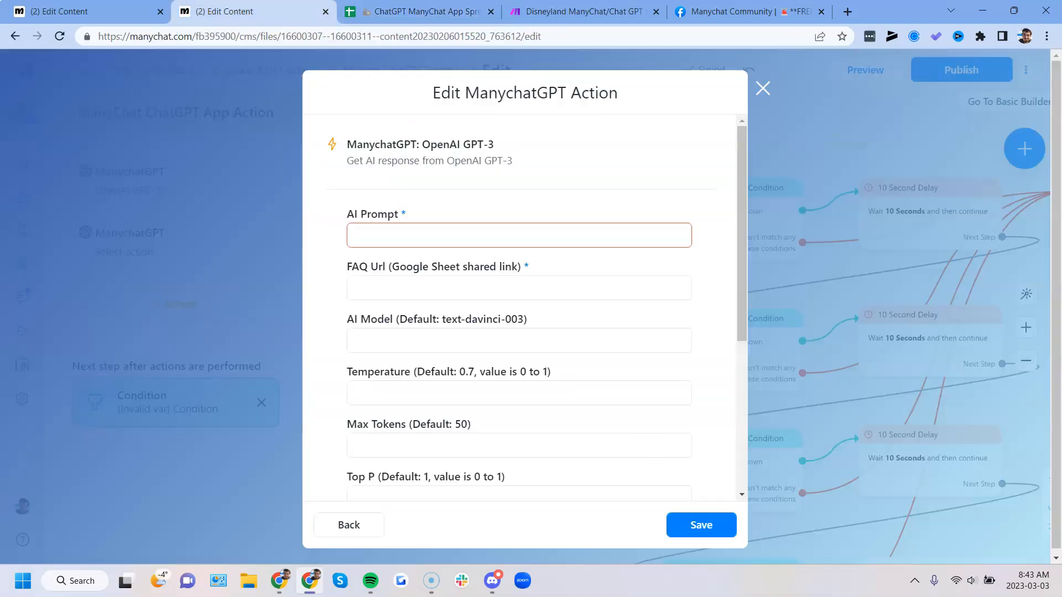
- Look over the new action's AI model parameters and response mapping, and close its settings without saving
scroll(442, 326, down, 1)
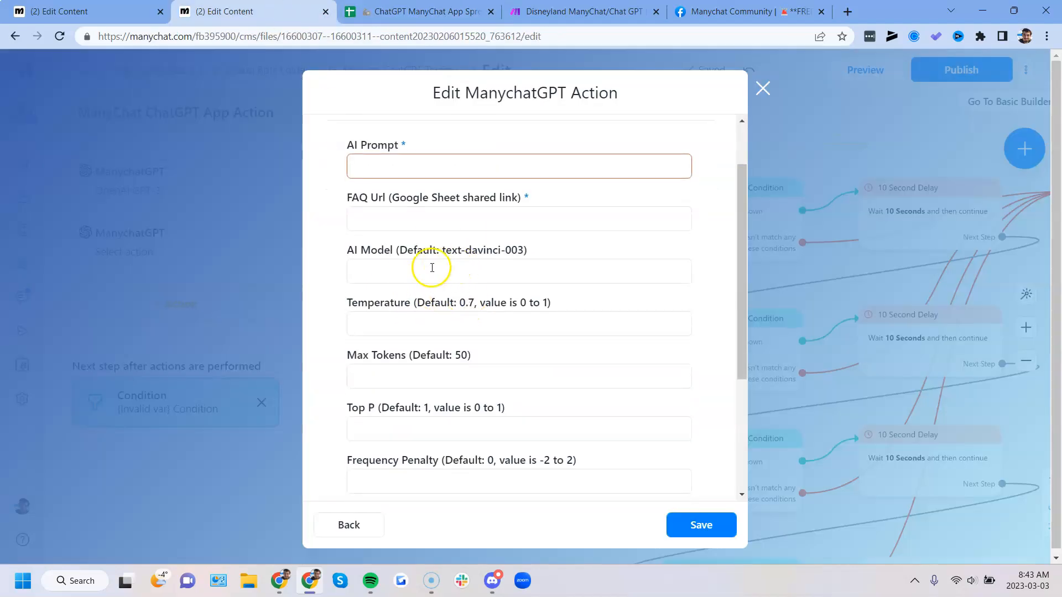
scroll(498, 291, down, 1)
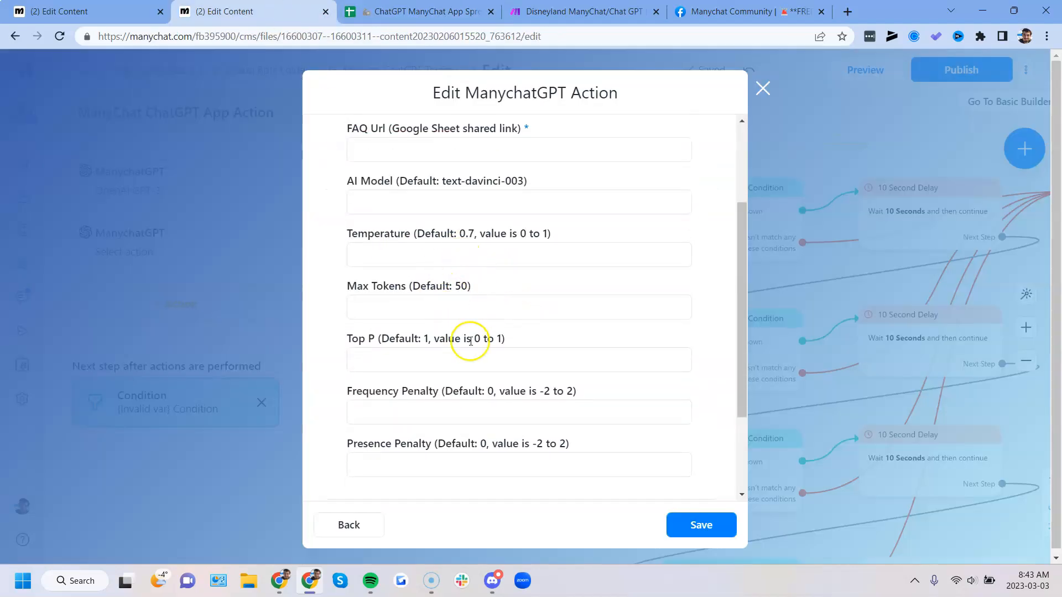
scroll(486, 439, down, 2)
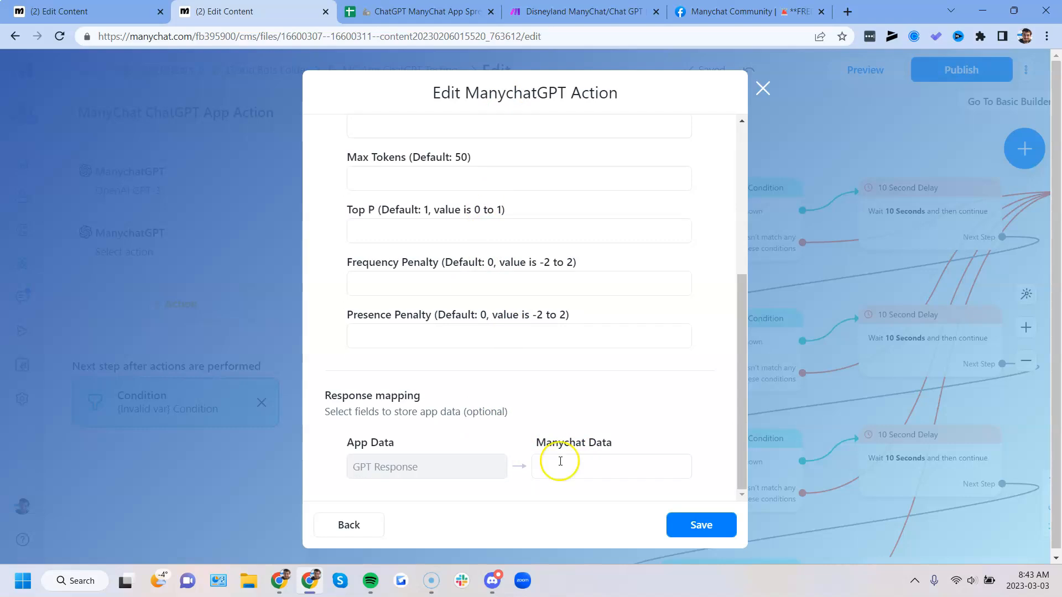
click(762, 87)
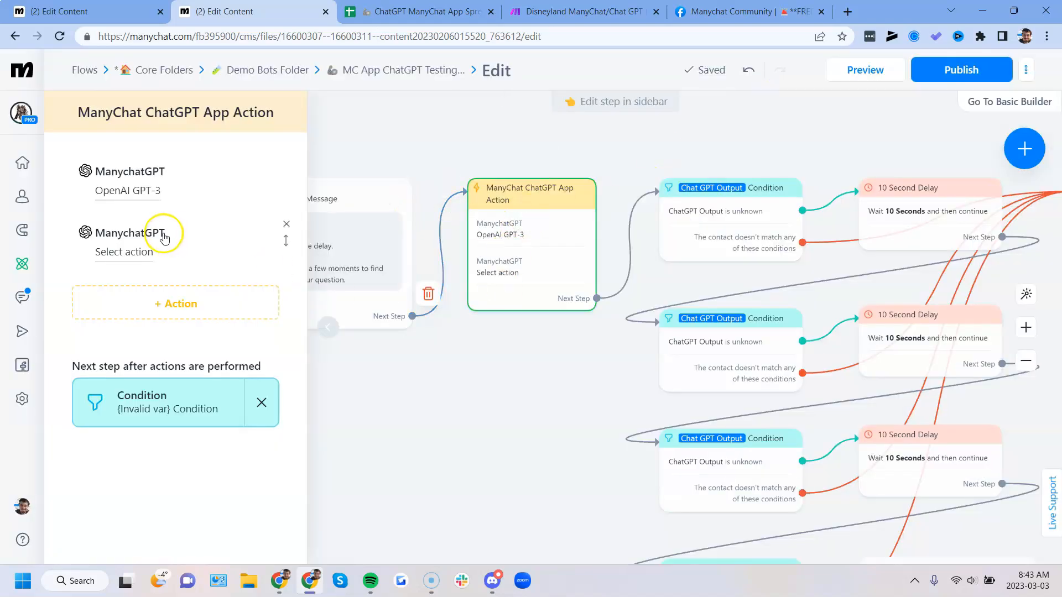
- Review the prompt, FAQ link, model parameters and response mapping of the existing OpenAI GPT-3 action, and close it
click(144, 196)
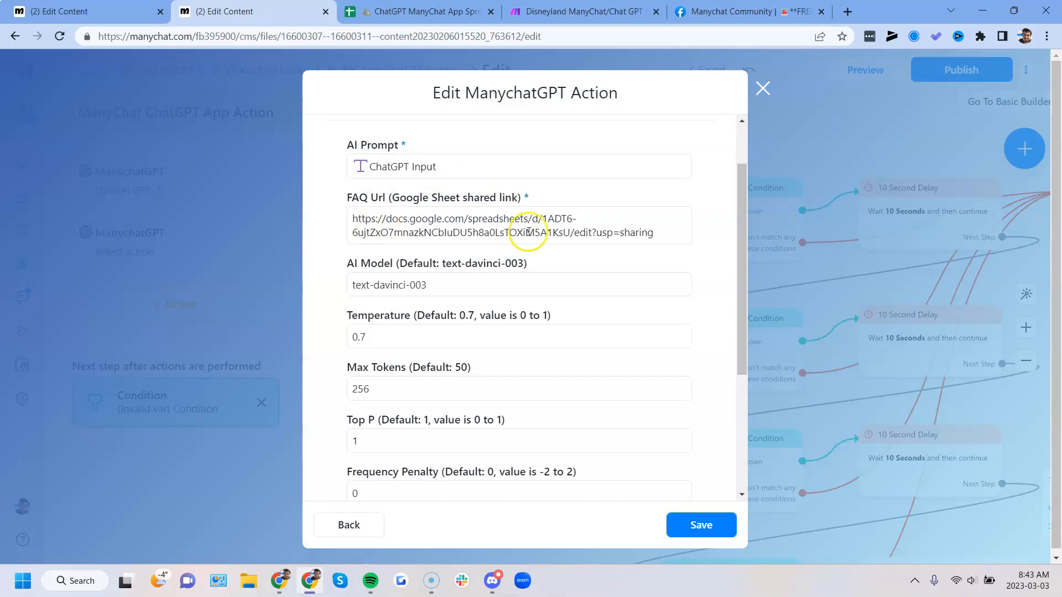
scroll(372, 284, down, 1)
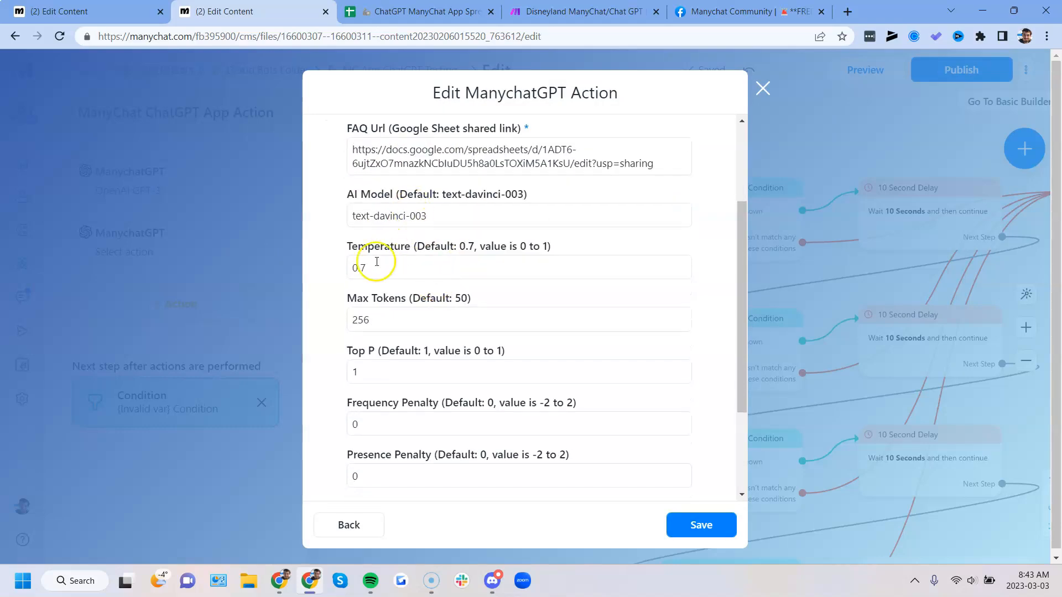
scroll(418, 343, down, 2)
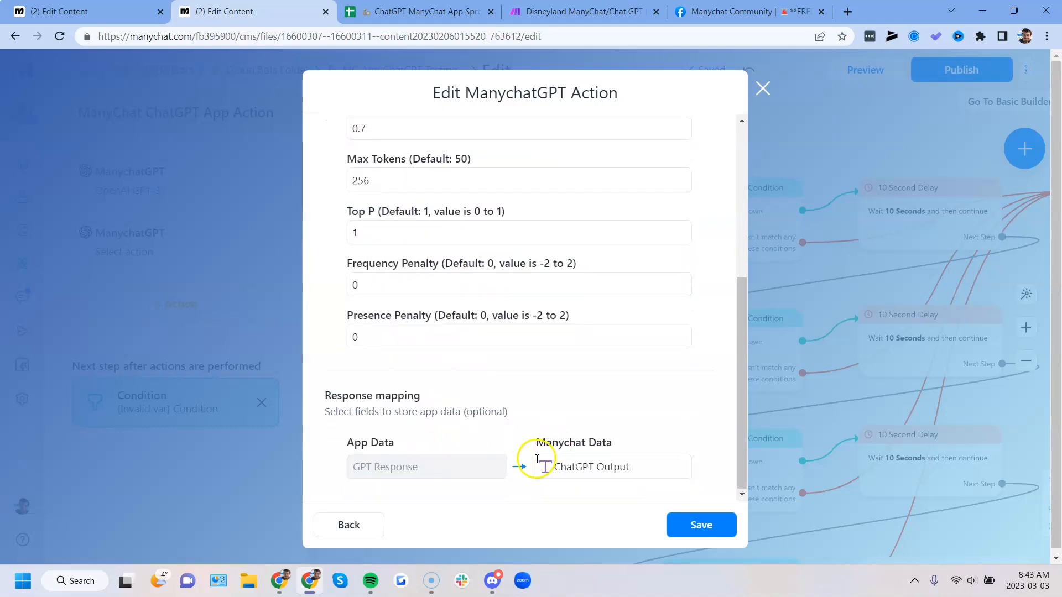
click(762, 90)
- Switch to the ChatGPT ManyChat App Spreadsheet and examine the FAQ entries in the DESCRIPTION column
click(420, 11)
drag(293, 166, 272, 238)
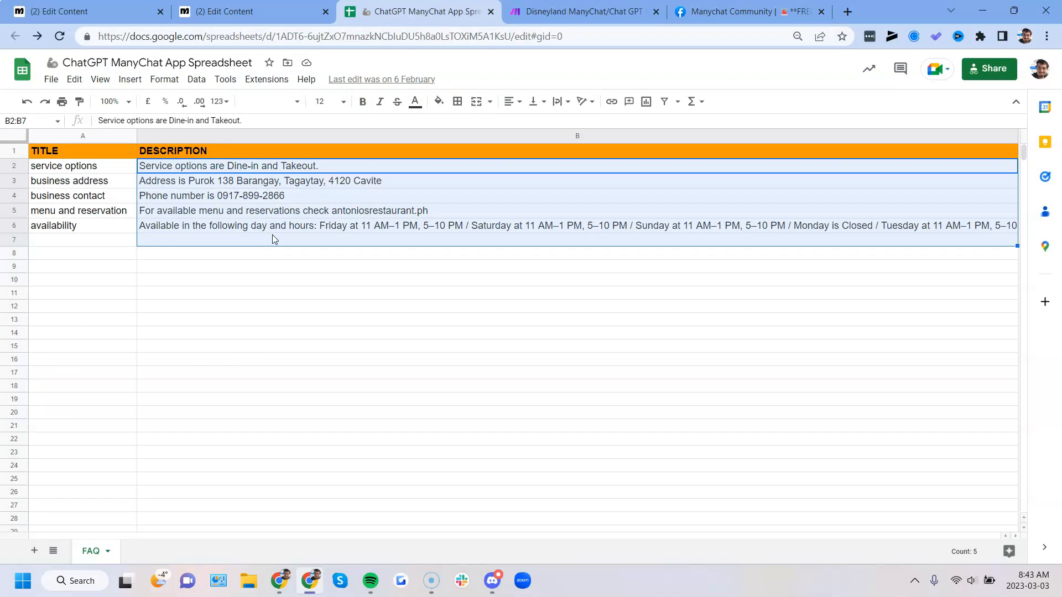
click(247, 279)
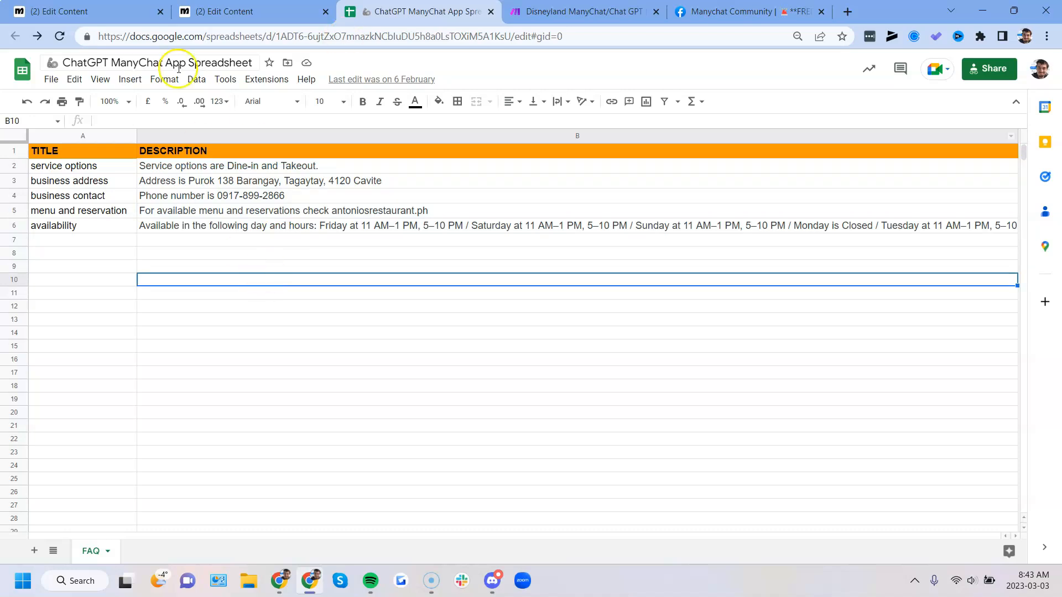
drag(206, 161, 203, 252)
click(294, 319)
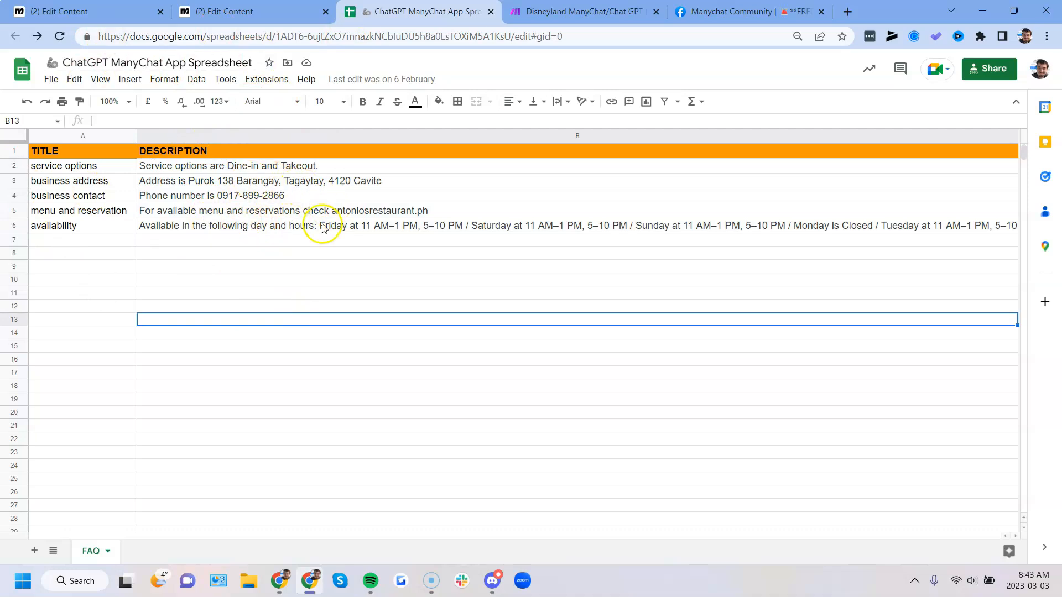
- Go through the availability, menu, address, contact and service option descriptions in the FAQ sheet one by one
click(294, 223)
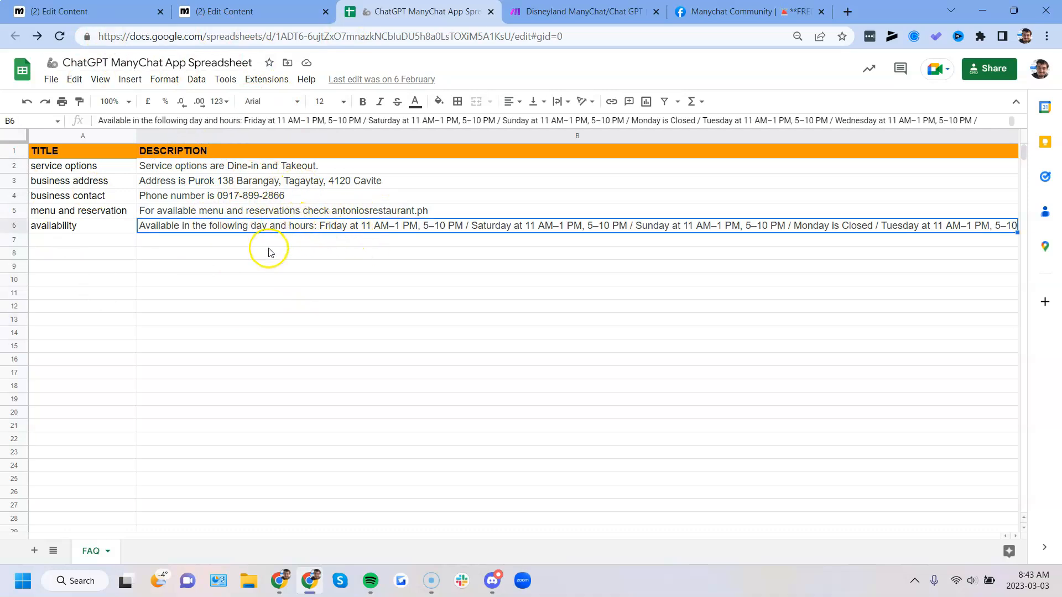
click(247, 205)
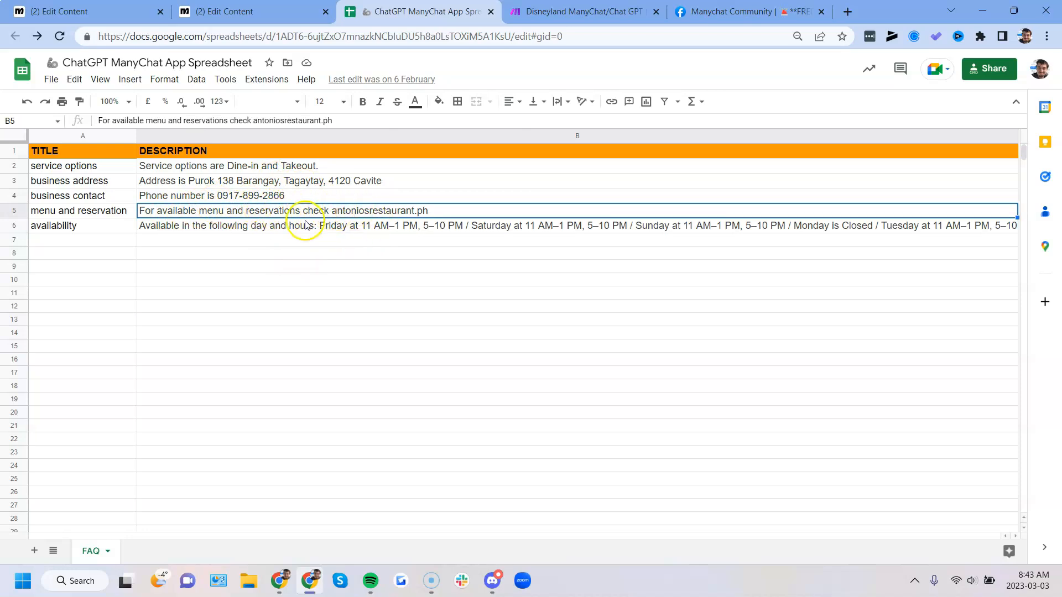
click(188, 180)
click(201, 198)
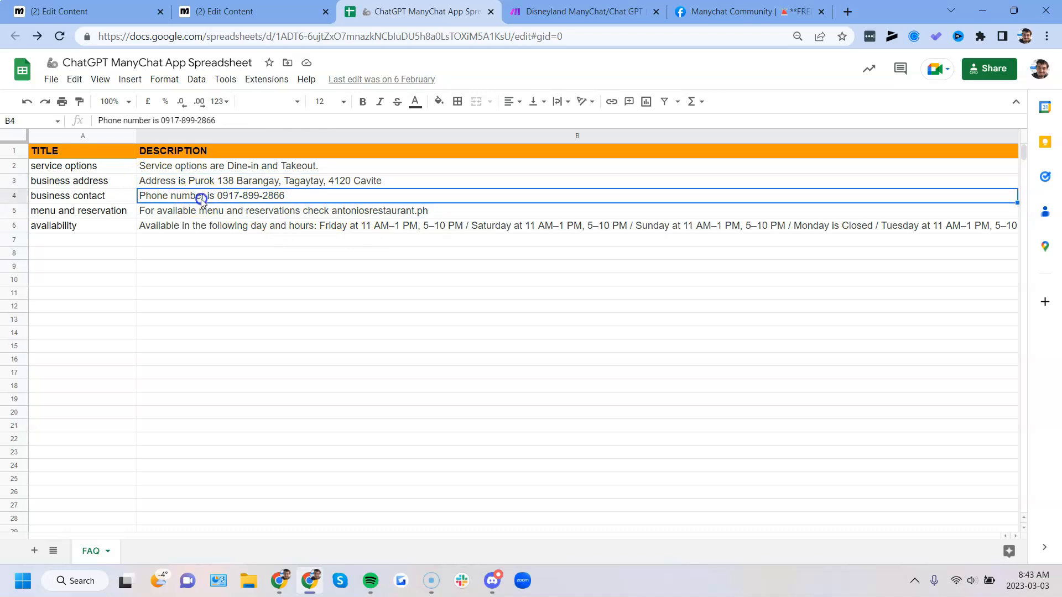
click(211, 166)
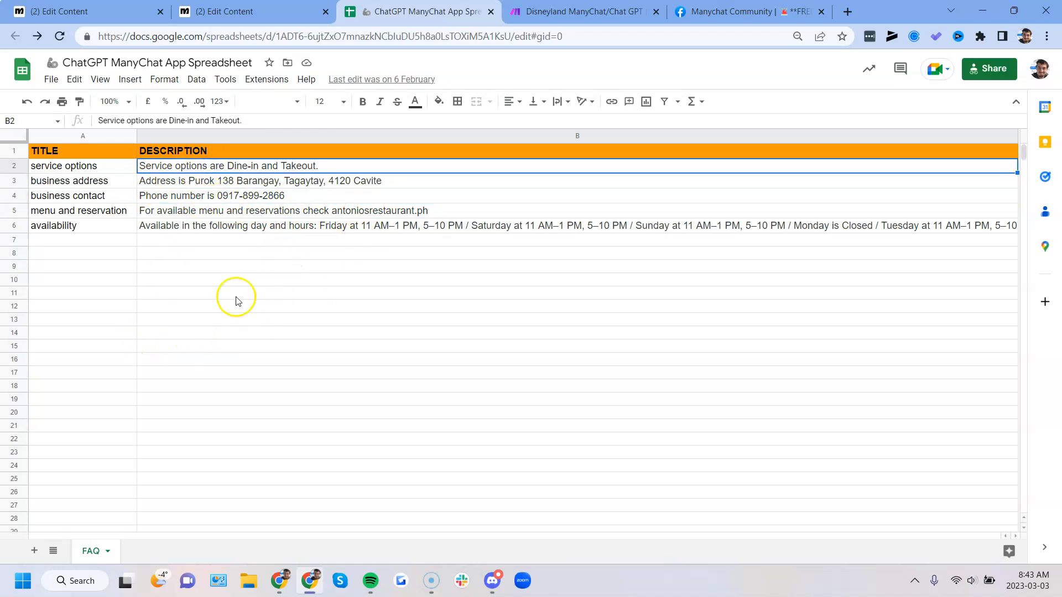
- Highlight the block of FAQ titles and descriptions from service options to availability to review it, and clear the selection
drag(91, 239, 208, 297)
click(171, 387)
drag(66, 165, 198, 245)
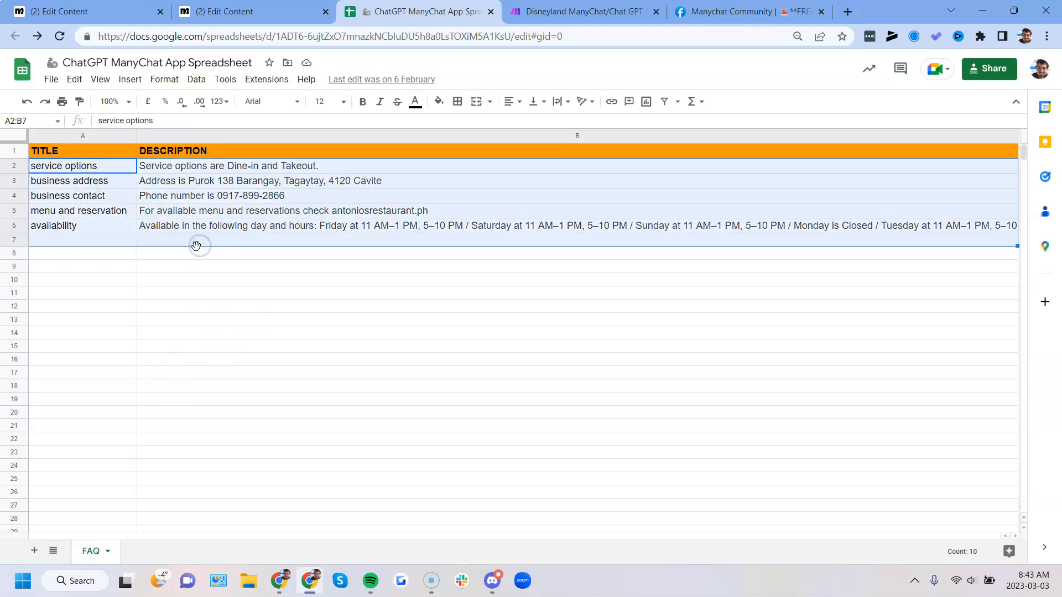
click(230, 308)
drag(110, 165, 222, 227)
click(325, 280)
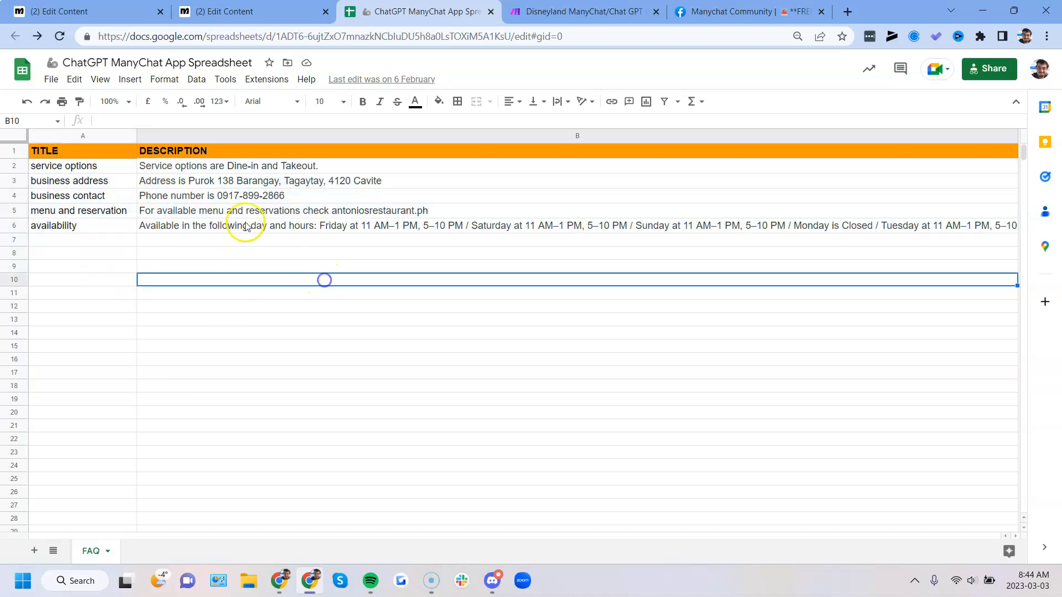
- Return to the MC App ChatGPT Testing flow and delete the unconfigured second ManychatGPT action from the ManyChat ChatGPT App Action step
click(272, 11)
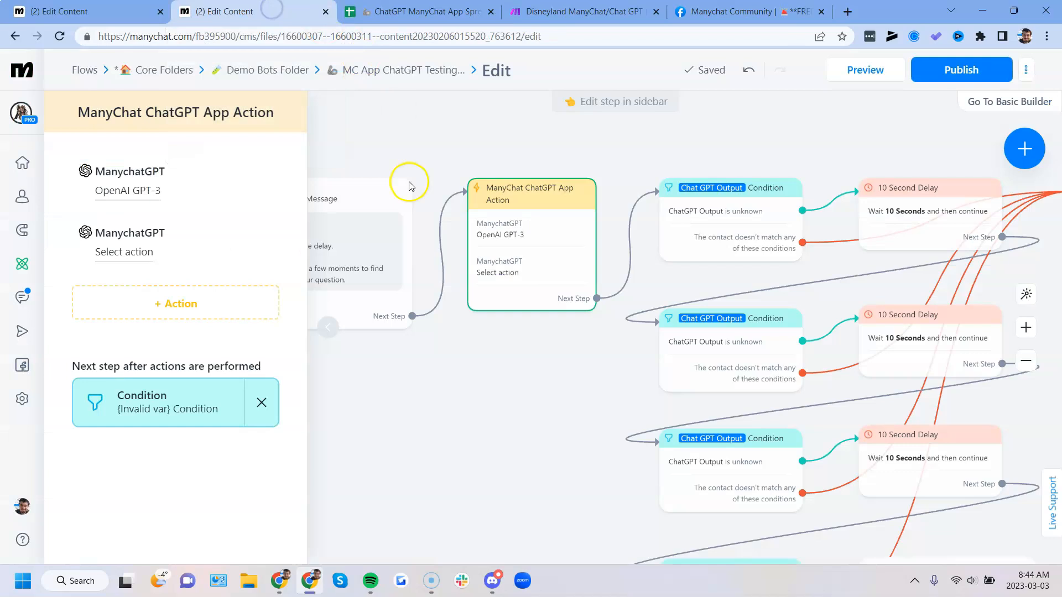
click(282, 224)
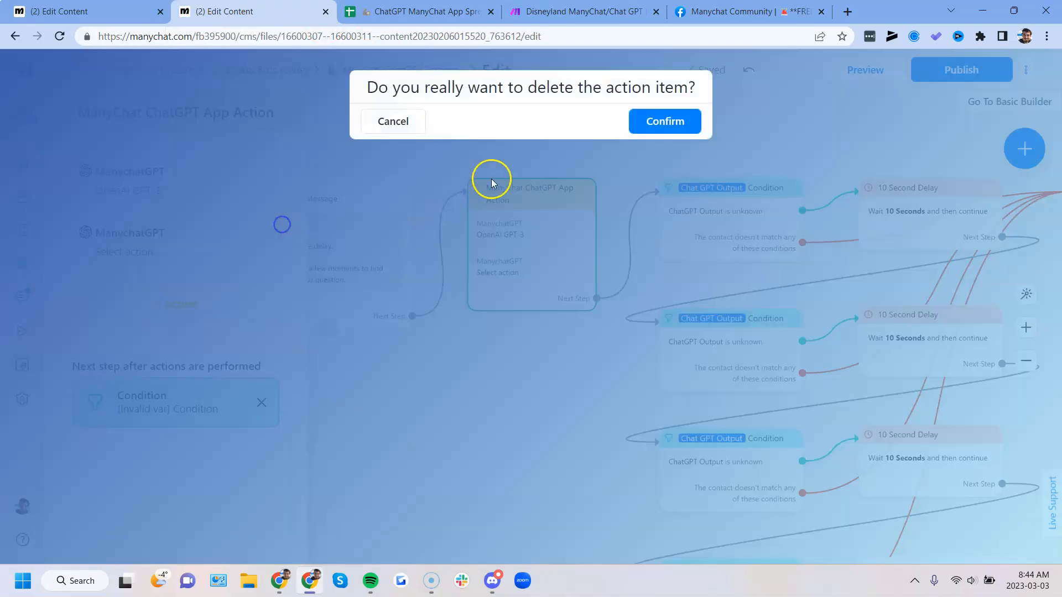
click(665, 121)
click(439, 381)
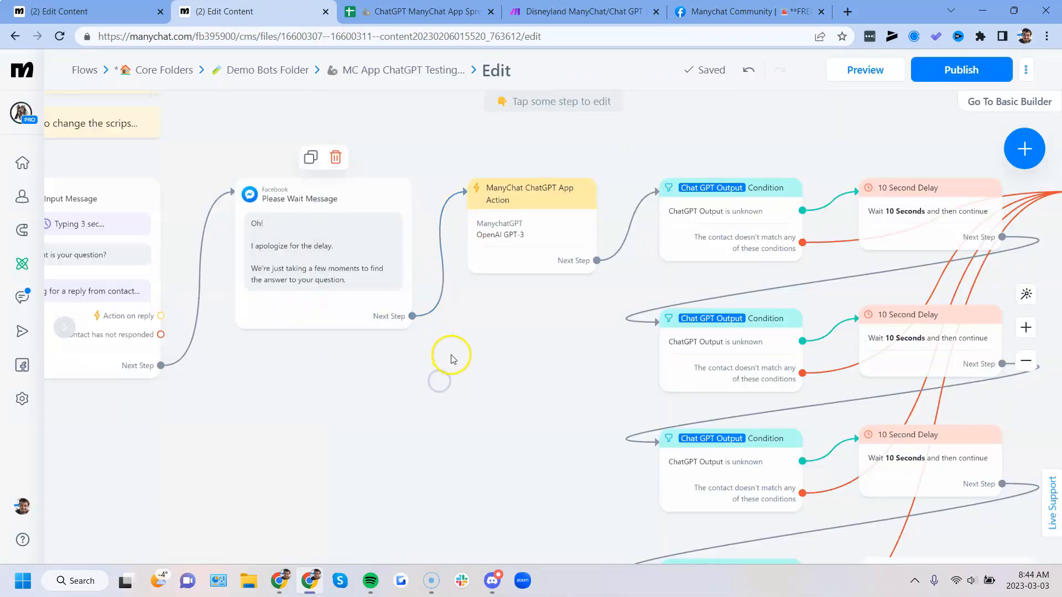
scroll(451, 358, down, 5)
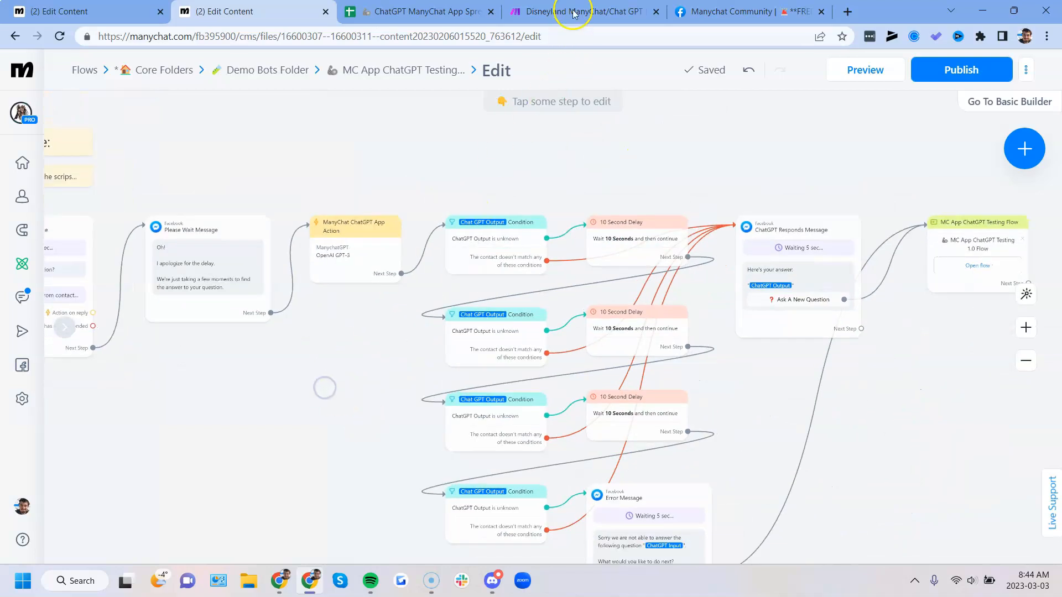
- Switch to the Disneyland ManyChat/Chat GPT scenario in Make, review the OpenAI module's prompt, and close the module settings
click(573, 12)
click(409, 11)
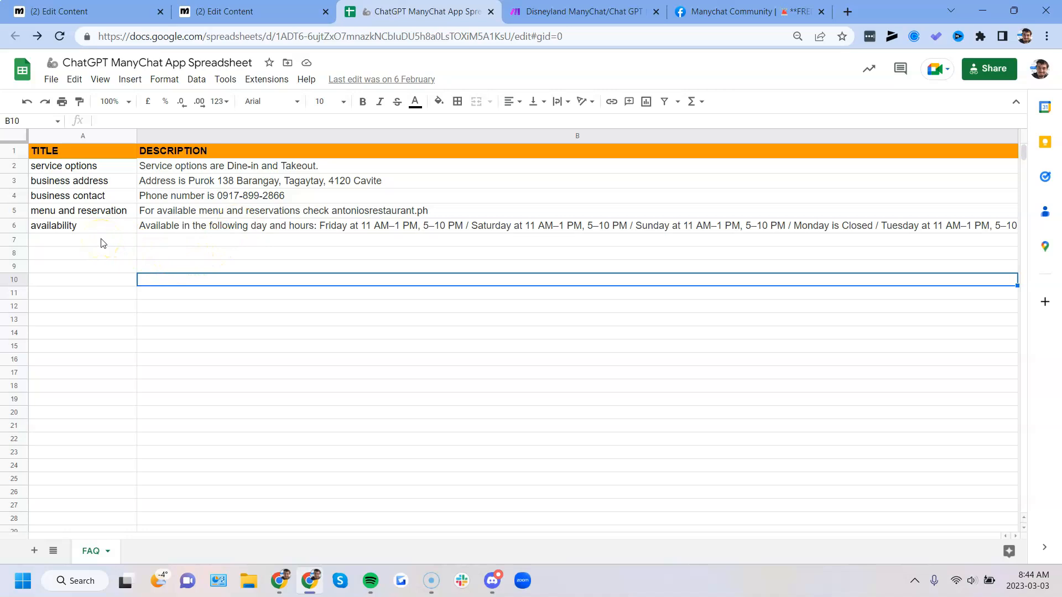
click(548, 10)
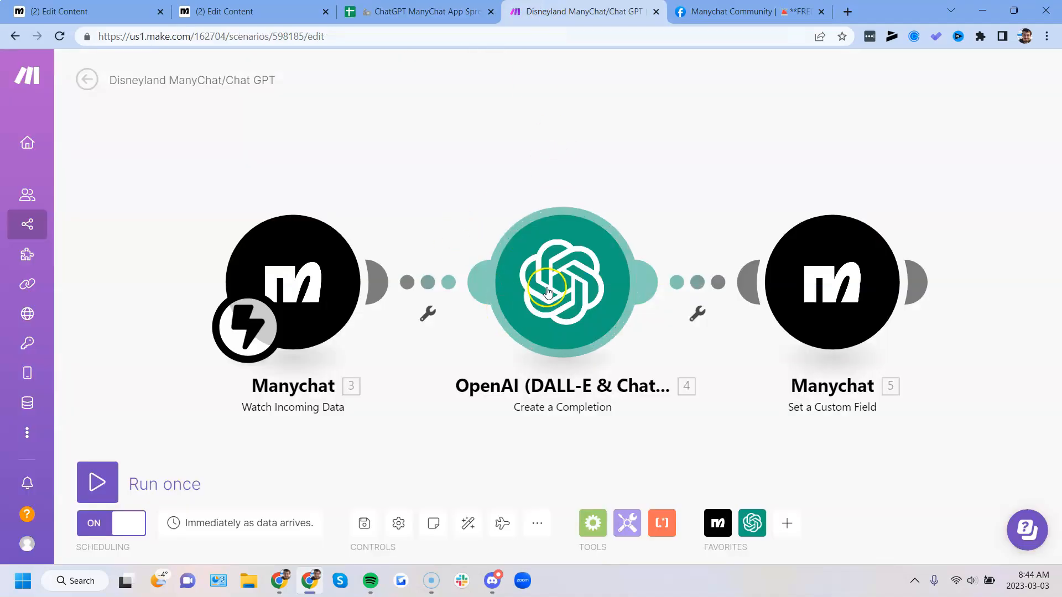
click(538, 271)
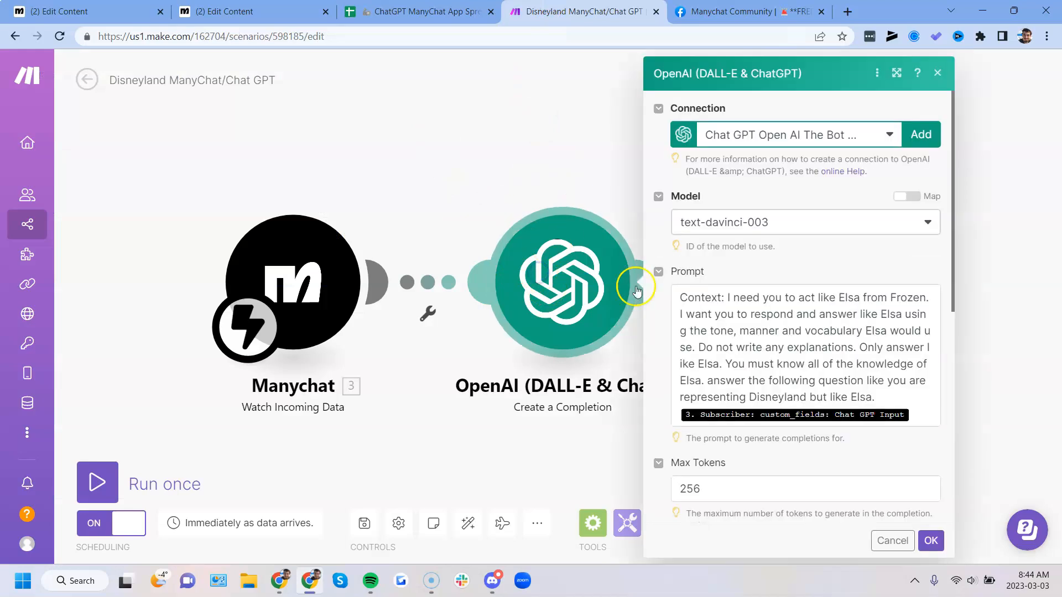
click(882, 397)
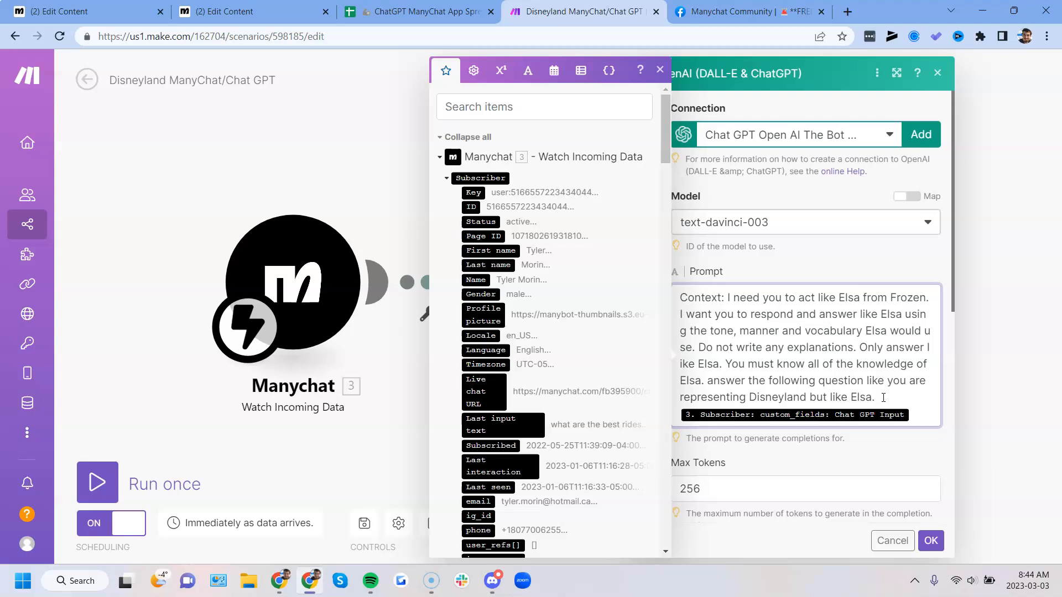
click(346, 135)
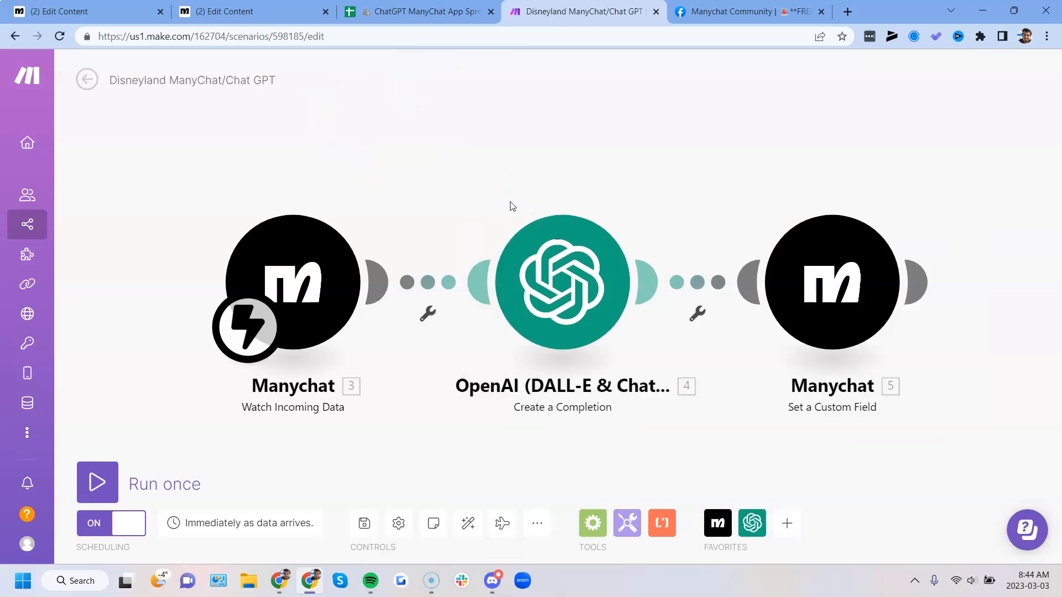
- Return to the MC App ChatGPT Testing flow in Manychat and publish it
click(269, 9)
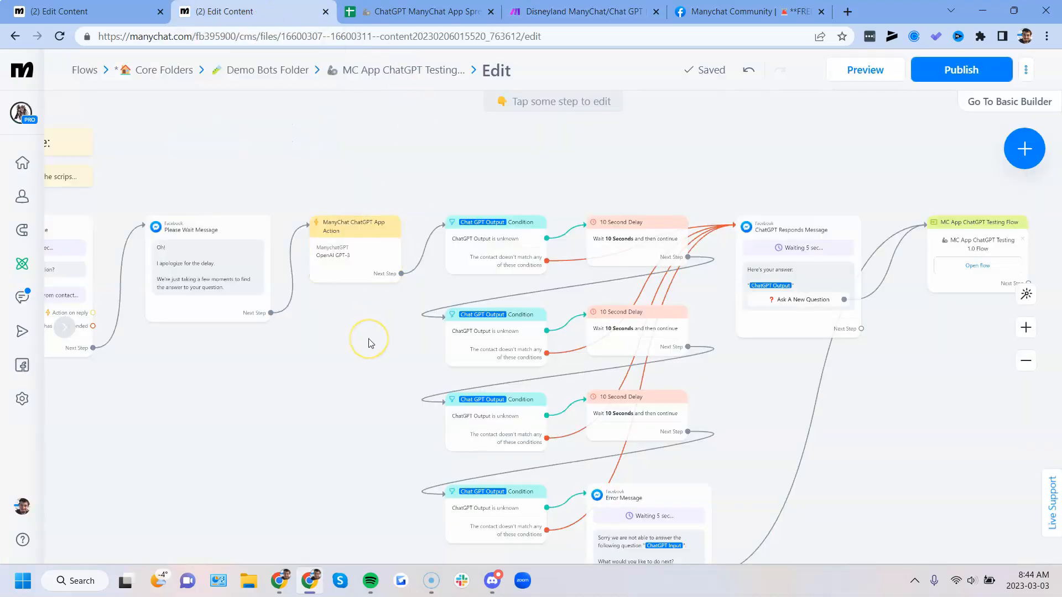
drag(367, 339, 343, 289)
drag(311, 343, 391, 348)
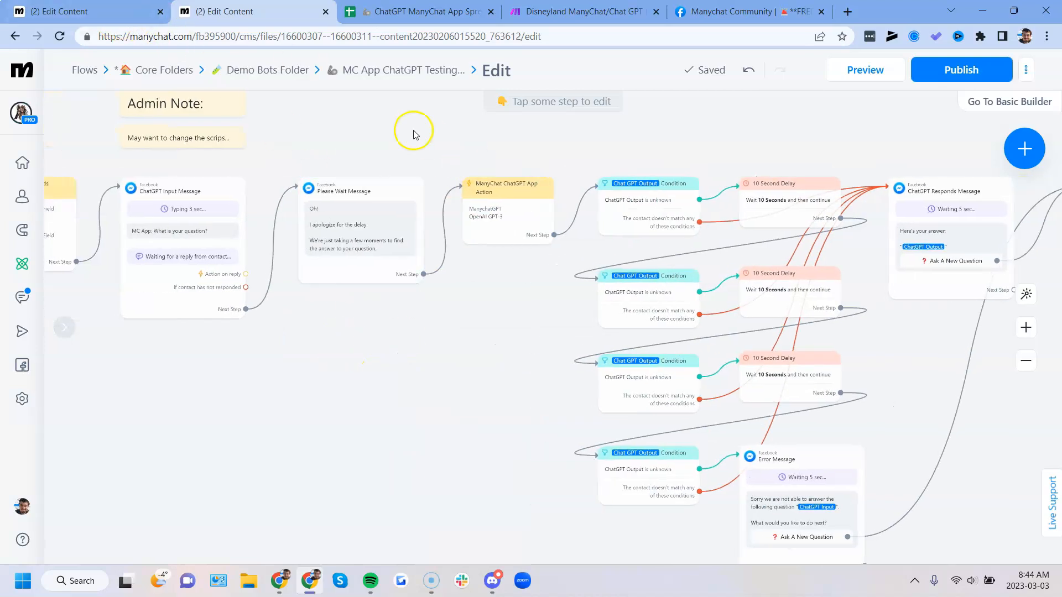
click(961, 70)
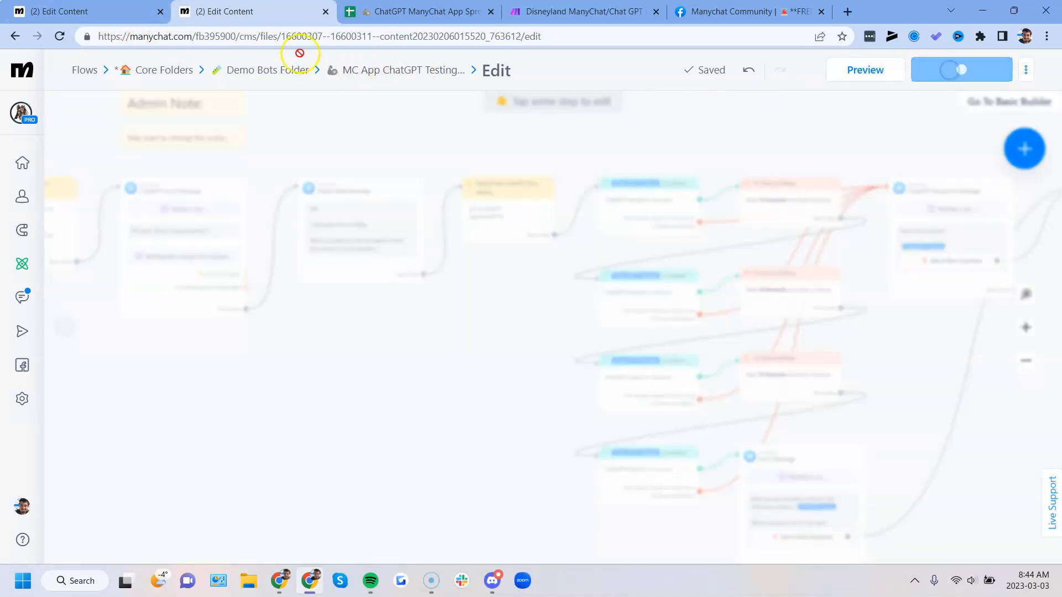
- Open the "Make" ChatGPT Testing 1.0 Flow from the Demo Bots Folder in the other Manychat tab
click(106, 8)
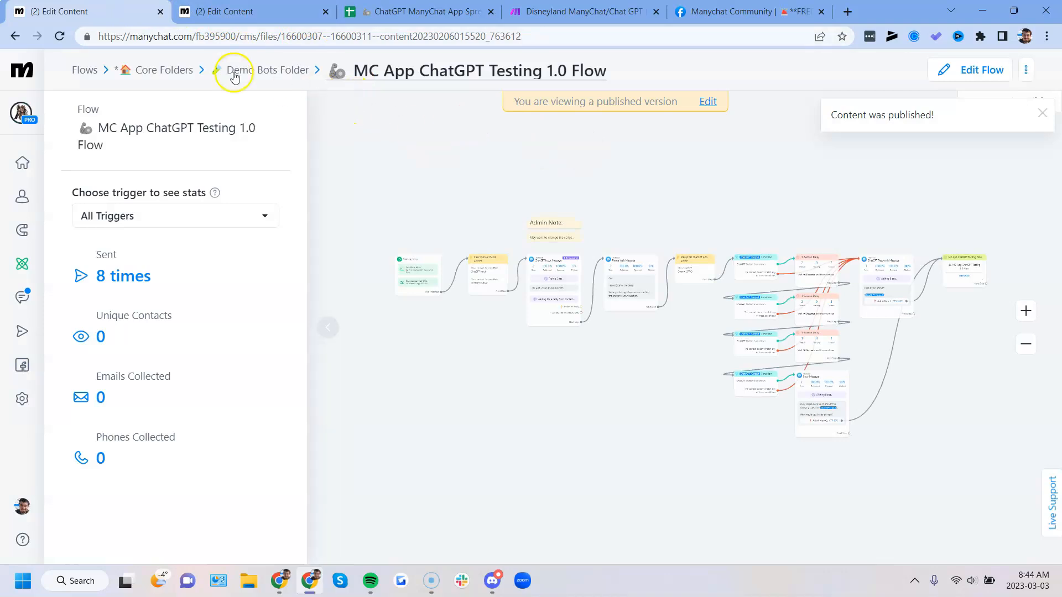
click(263, 71)
scroll(517, 331, down, 3)
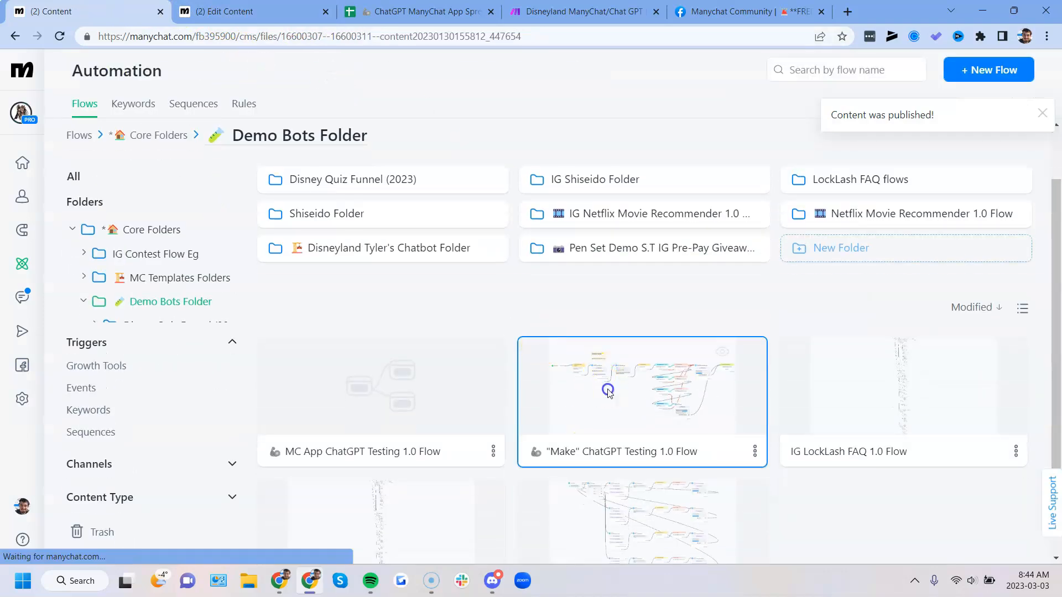
click(612, 360)
- Examine the Integromat Action and the ChatGPT Output conditions in the "Make" flow, and compare them with the MC App flow
scroll(723, 293, up, 3)
drag(670, 333, 615, 344)
click(318, 328)
drag(572, 387, 433, 327)
scroll(517, 354, up, 2)
scroll(432, 370, down, 1)
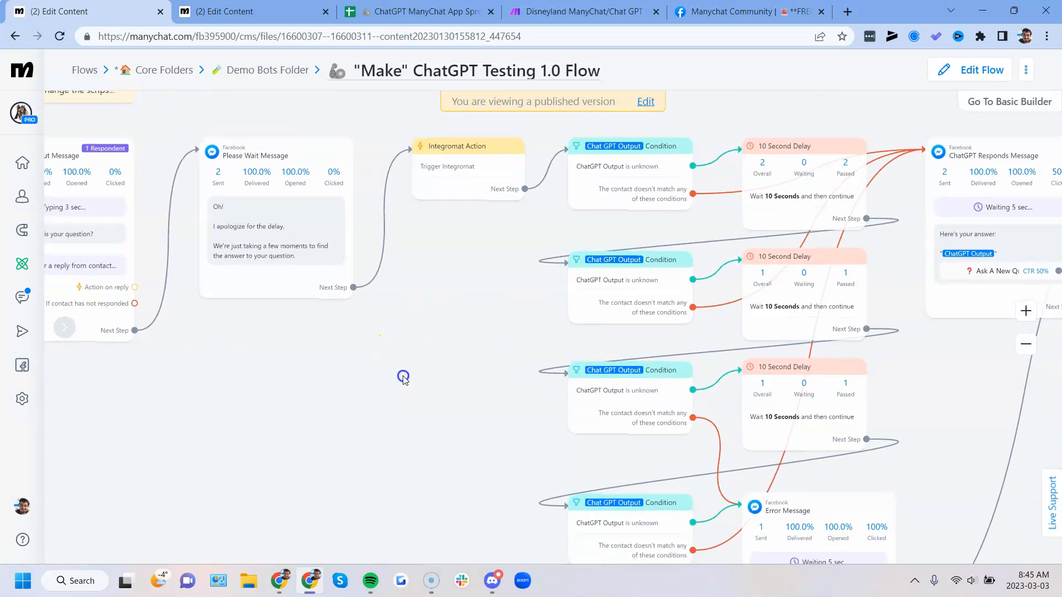
drag(403, 377, 433, 413)
click(283, 9)
click(37, 3)
click(219, 3)
click(91, 11)
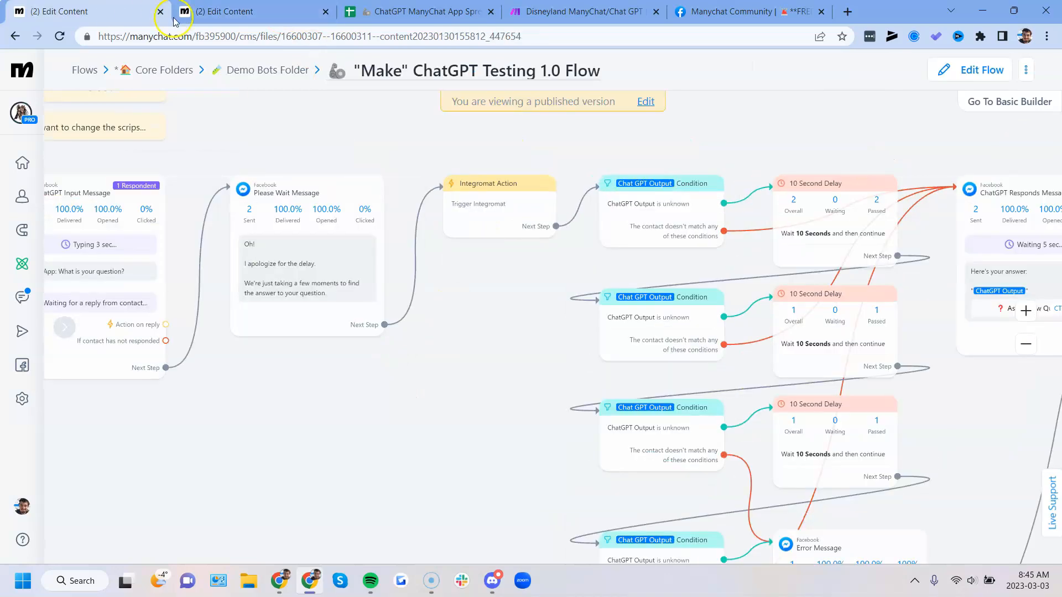
- Check the OpenAI module's connection, model and Elsa prompt in the Make scenario, and return to the "Make" flow in Manychat
click(552, 12)
click(611, 308)
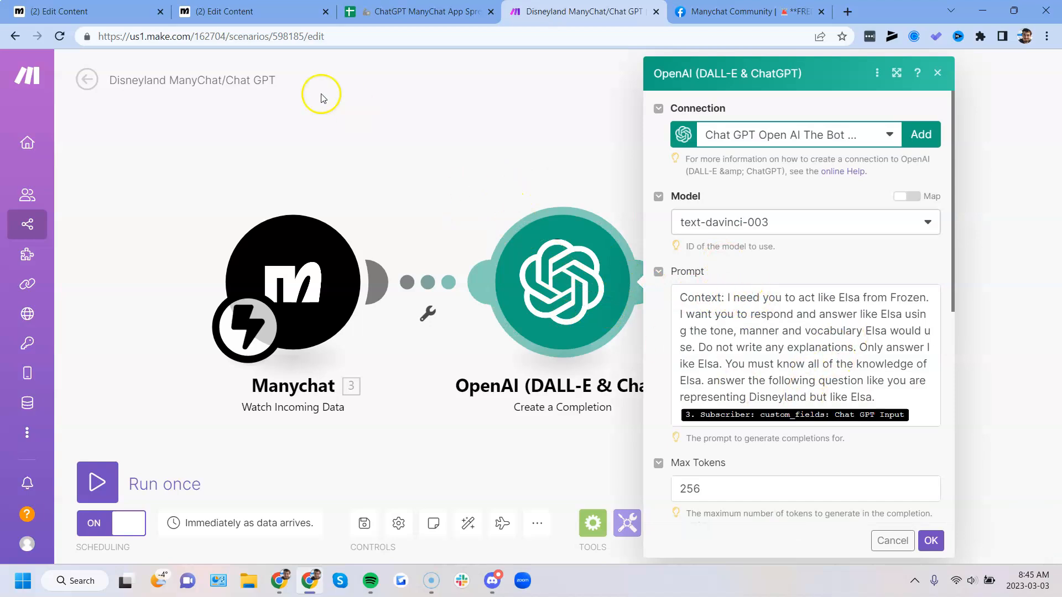
click(227, 11)
click(121, 11)
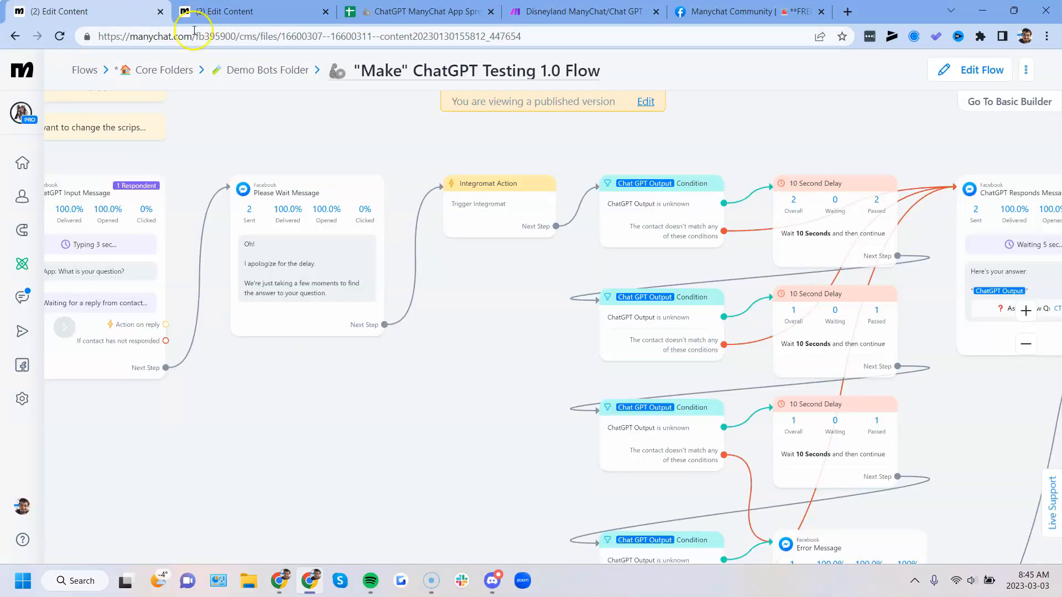
- Switch to the MC App ChatGPT Testing flow and look over its input message, wait message and ManyChat ChatGPT App Action
click(214, 17)
mouse_move(515, 224)
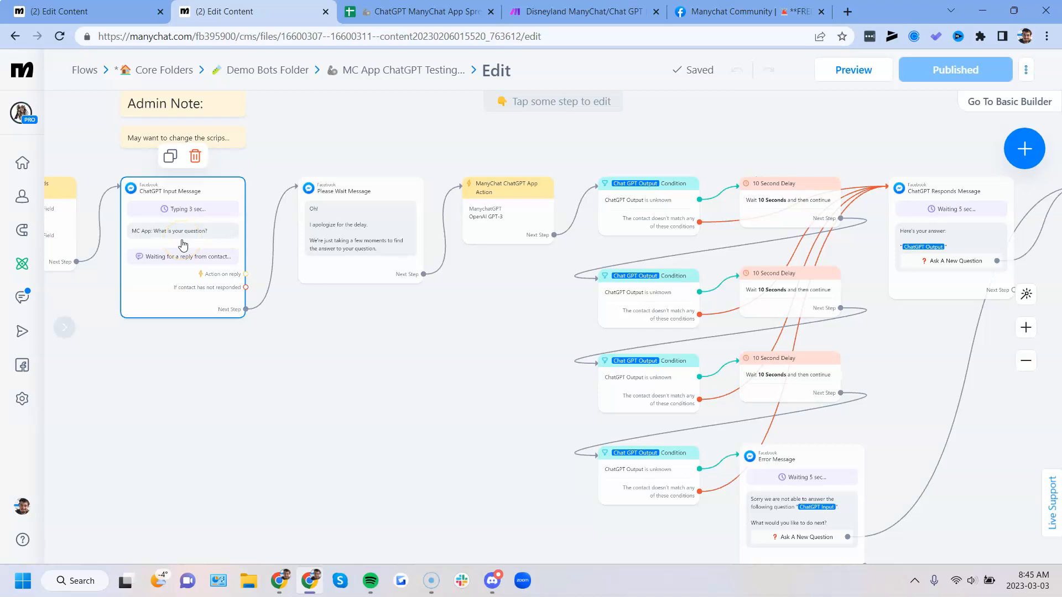
drag(396, 372, 453, 379)
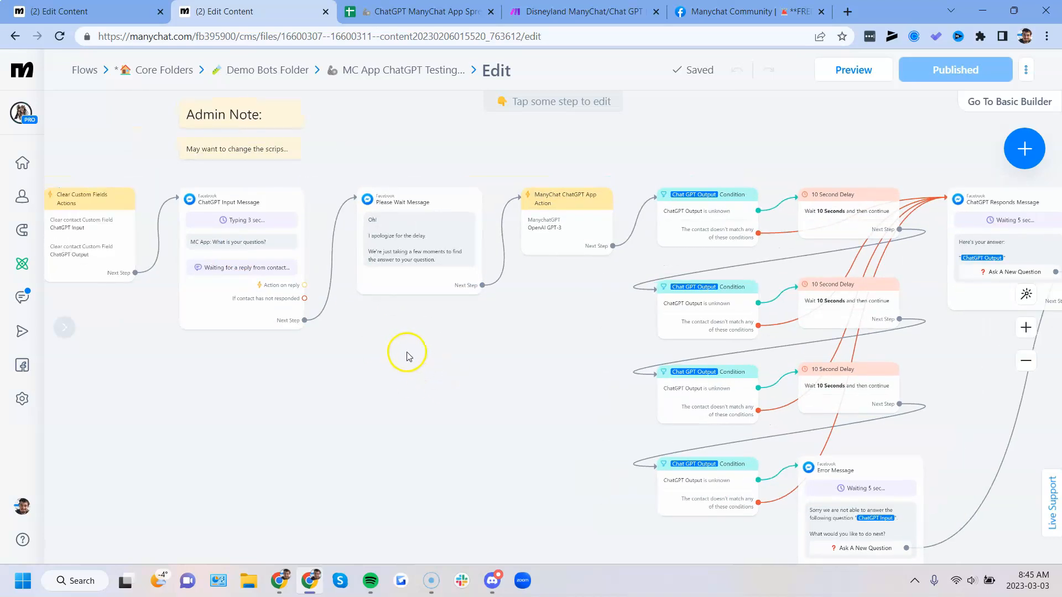
click(577, 218)
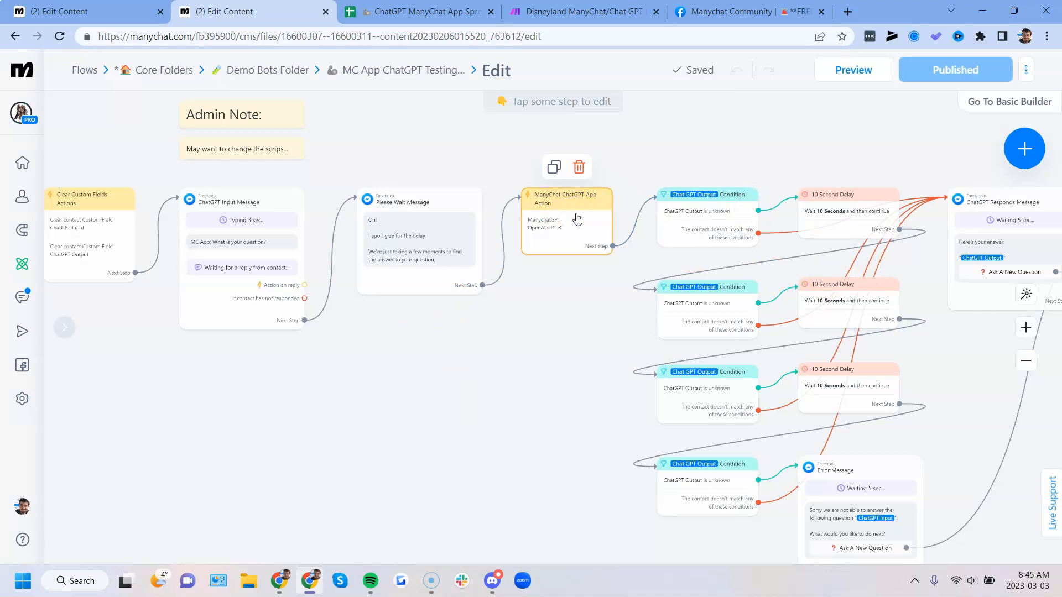
drag(529, 312, 510, 313)
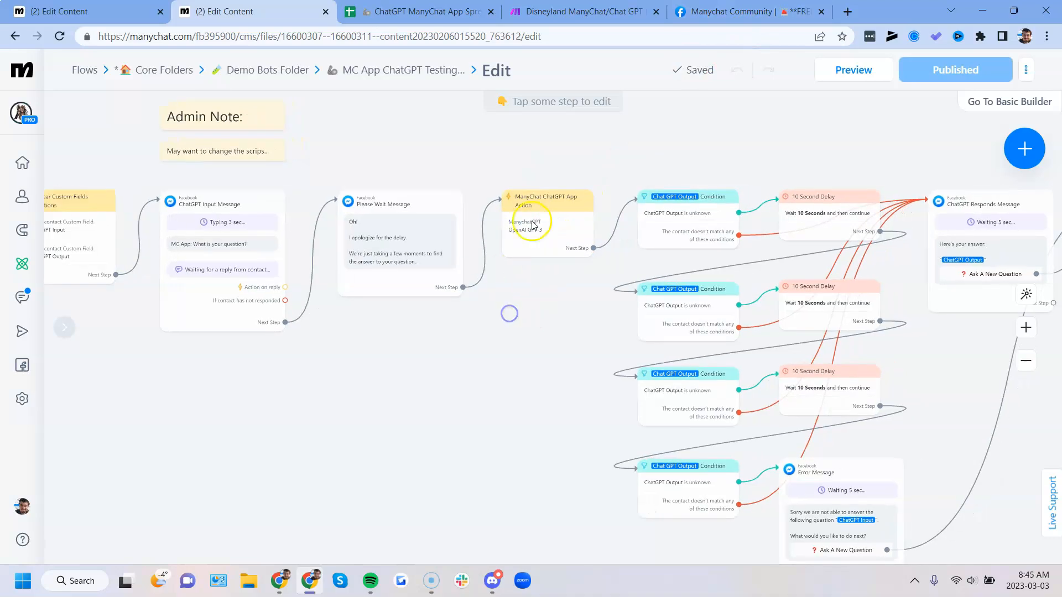
- Switch to the ChatGPT ManyChat App Spreadsheet, highlight the FAQ entries in A2:B6 to review them, and clear the selection
click(387, 7)
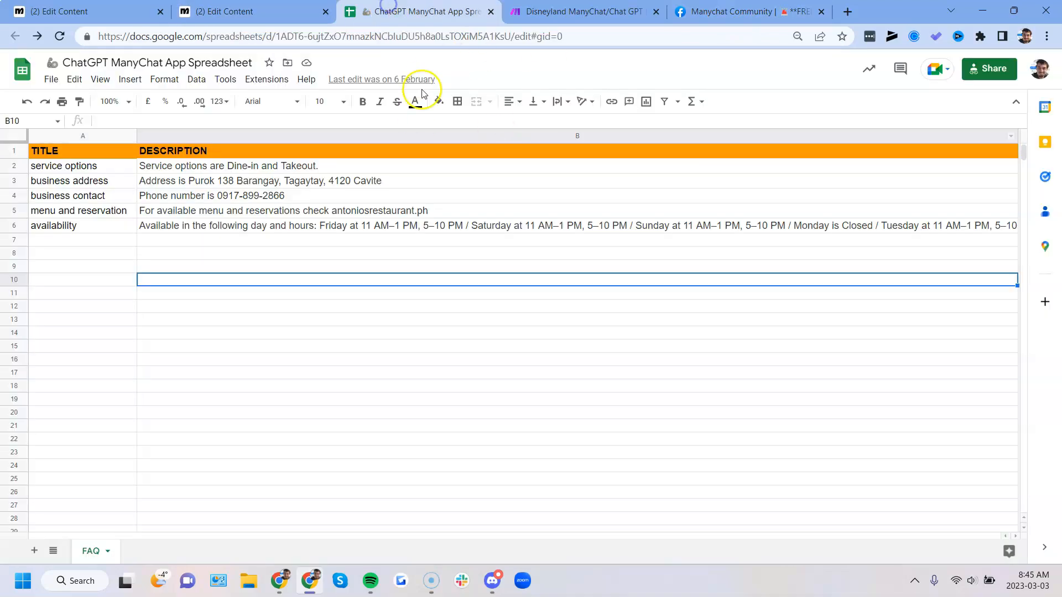
drag(100, 172, 218, 228)
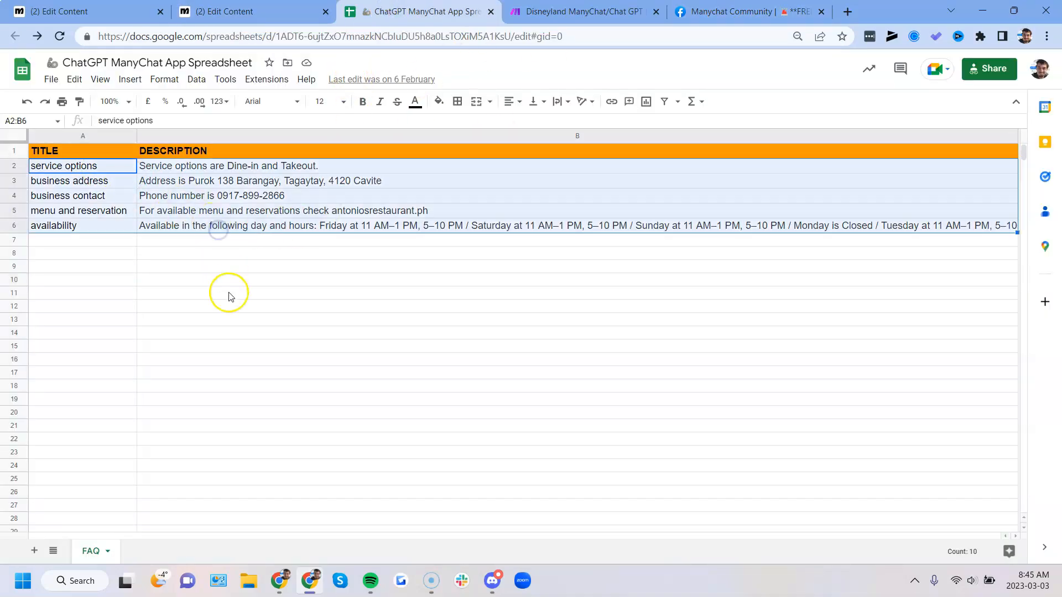
click(227, 292)
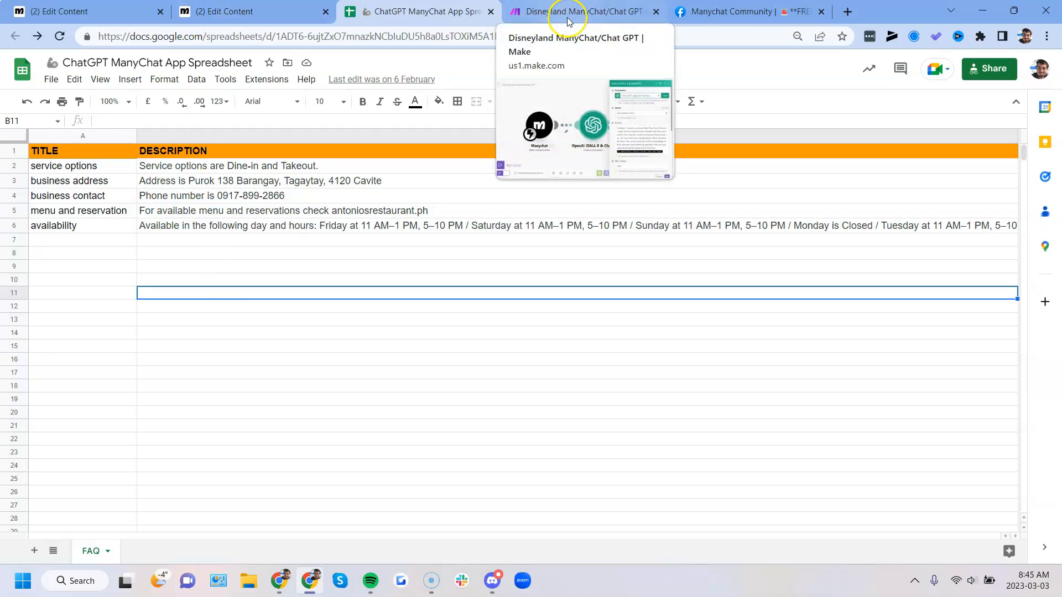
- Return to the MC App ChatGPT Testing flow and examine its steps from the input message to the response and error messages
click(237, 9)
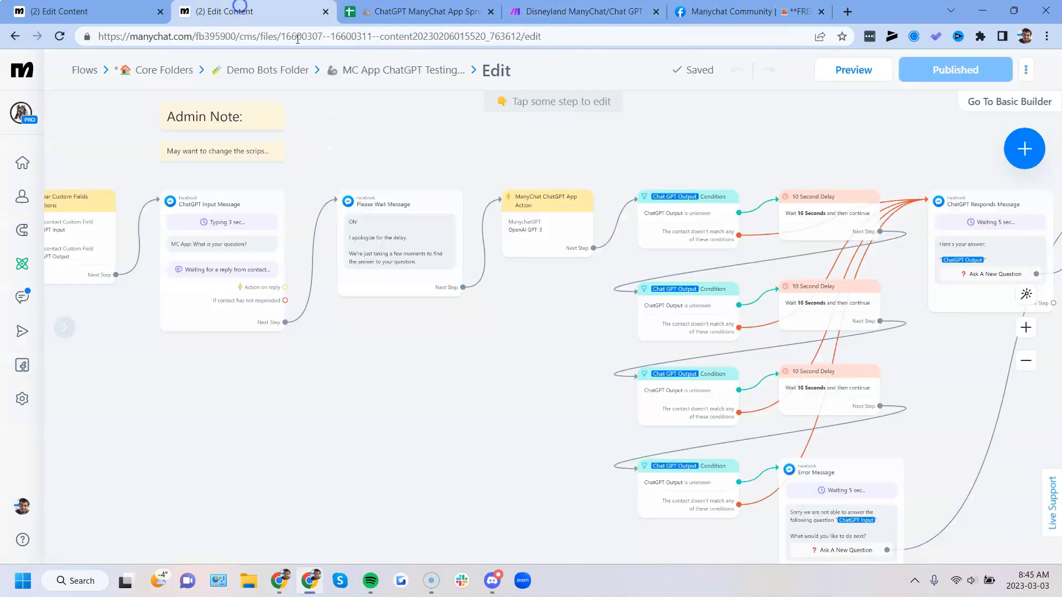
drag(515, 388, 474, 386)
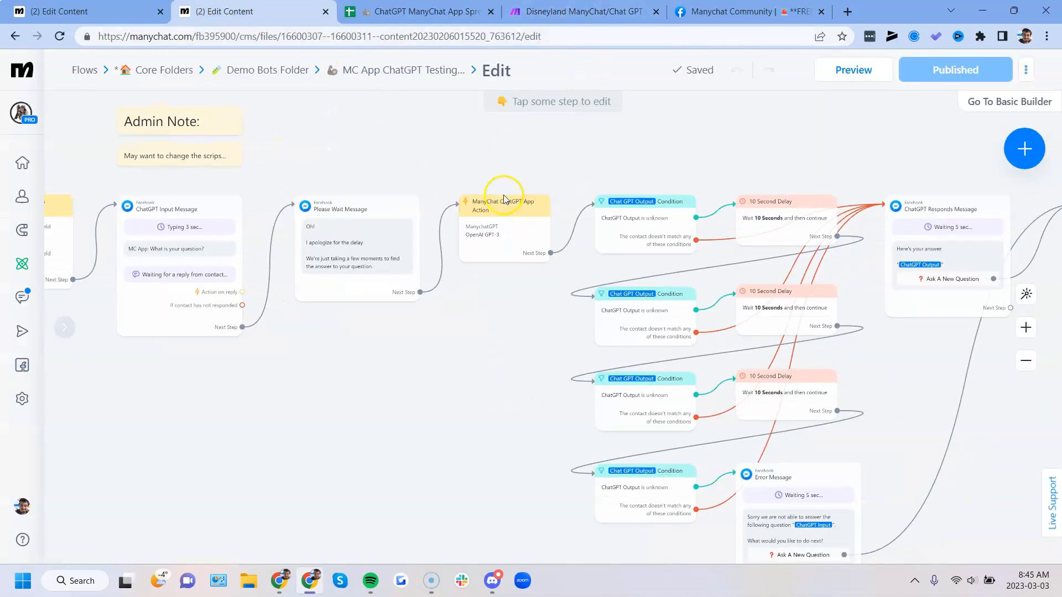
drag(498, 157, 531, 176)
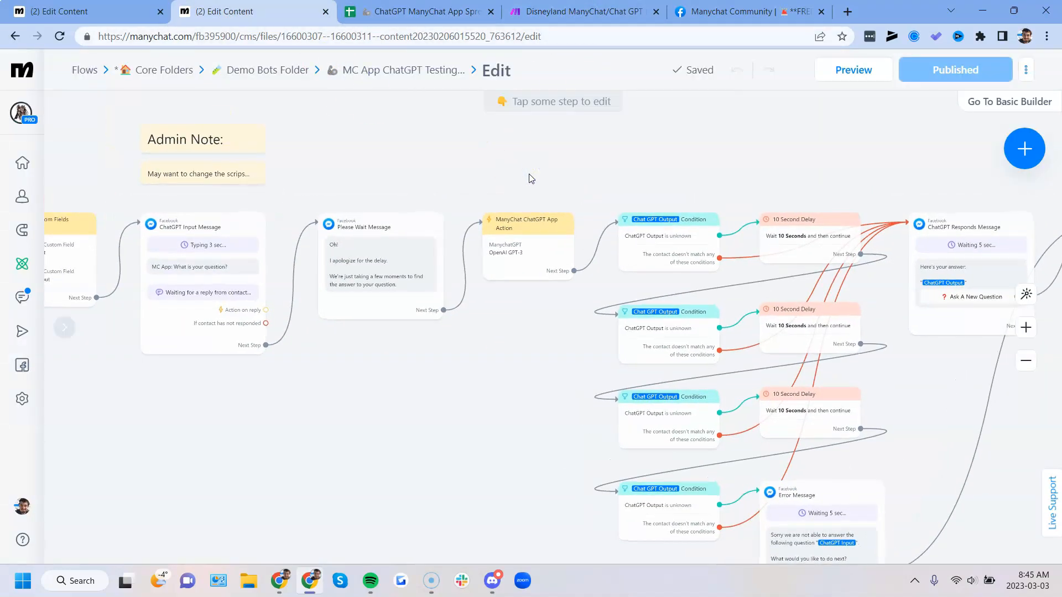
drag(476, 386, 391, 367)
drag(835, 392, 745, 392)
click(447, 212)
drag(334, 323, 448, 310)
drag(370, 337, 415, 367)
- Switch to the Disneyland ManyChat/Chat GPT scenario in Make and close the OpenAI module settings
click(547, 10)
click(485, 171)
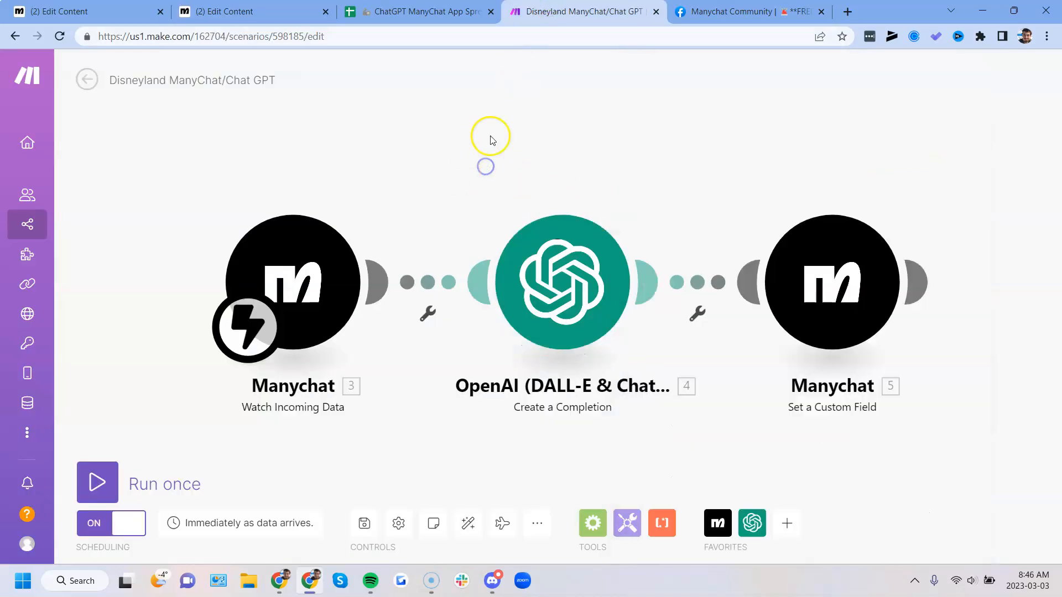
- Open the OpenAI module settings in the Make scenario, highlight the Elsa prompt text to review it, and leave the settings
click(612, 260)
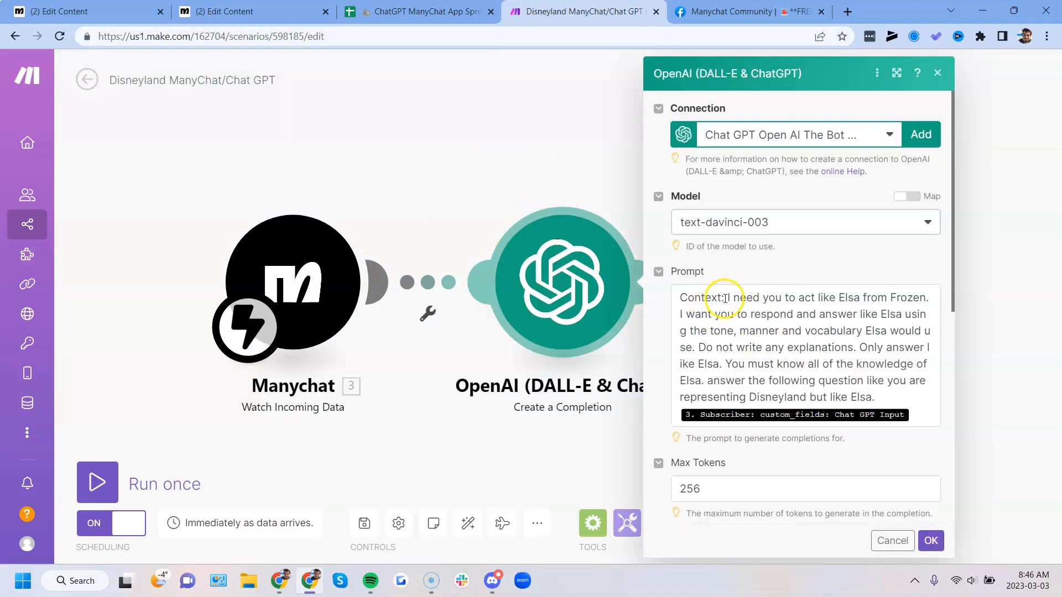
drag(785, 331, 839, 349)
click(930, 377)
drag(884, 397, 684, 290)
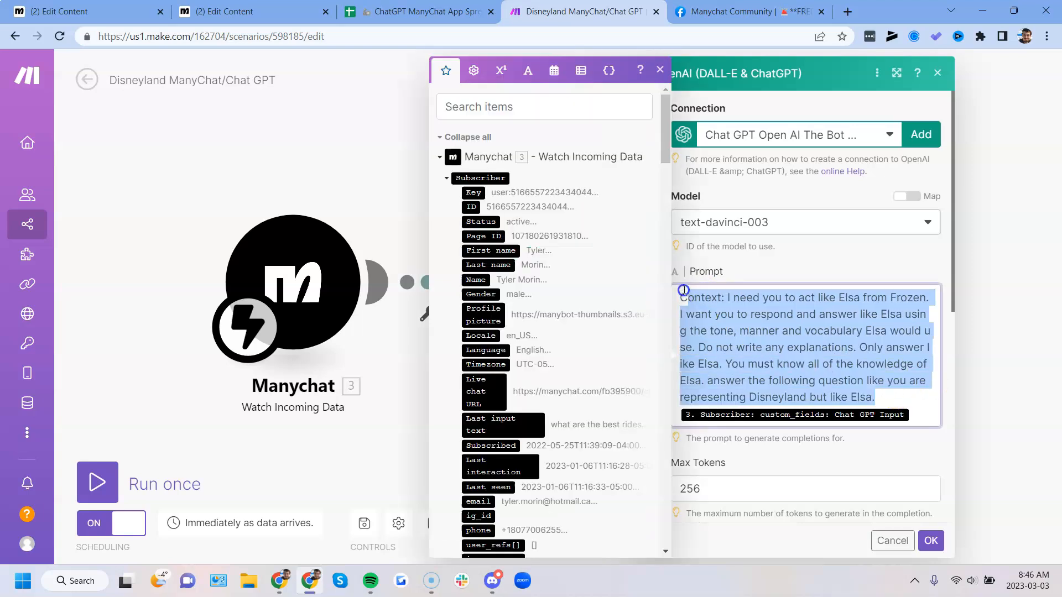
click(391, 181)
- Glance at the MC App ChatGPT Testing flow and look through the Manychat Community post about the free OpenAI GPT-3 app
click(260, 11)
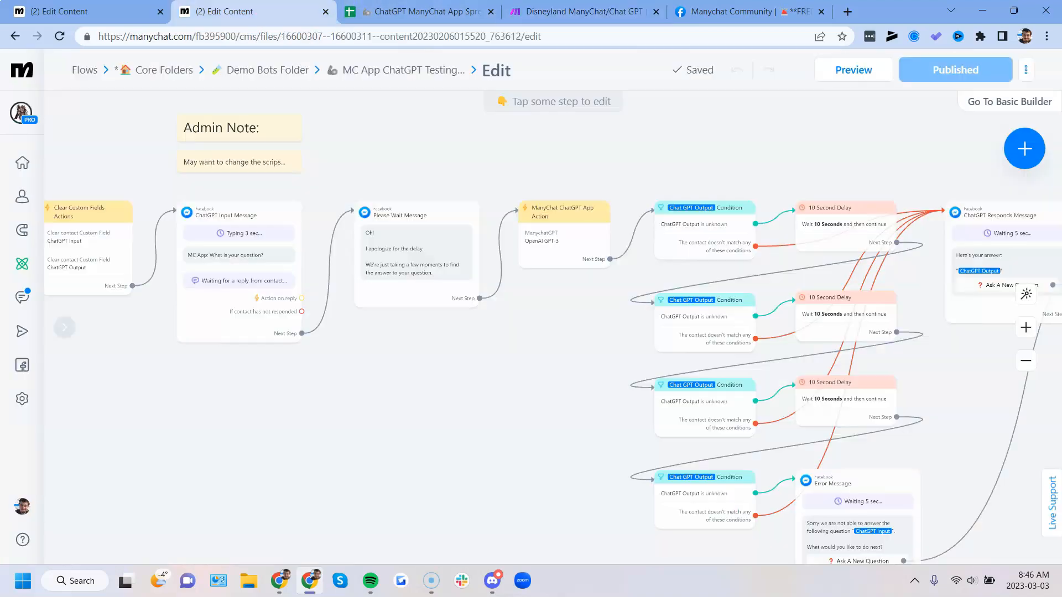
drag(522, 350, 497, 360)
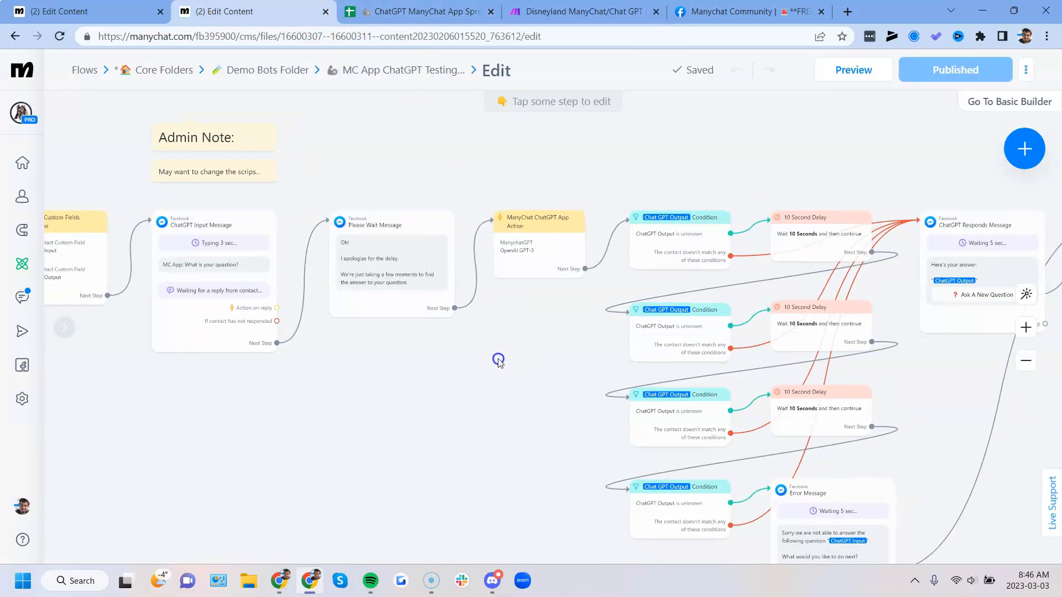
click(723, 17)
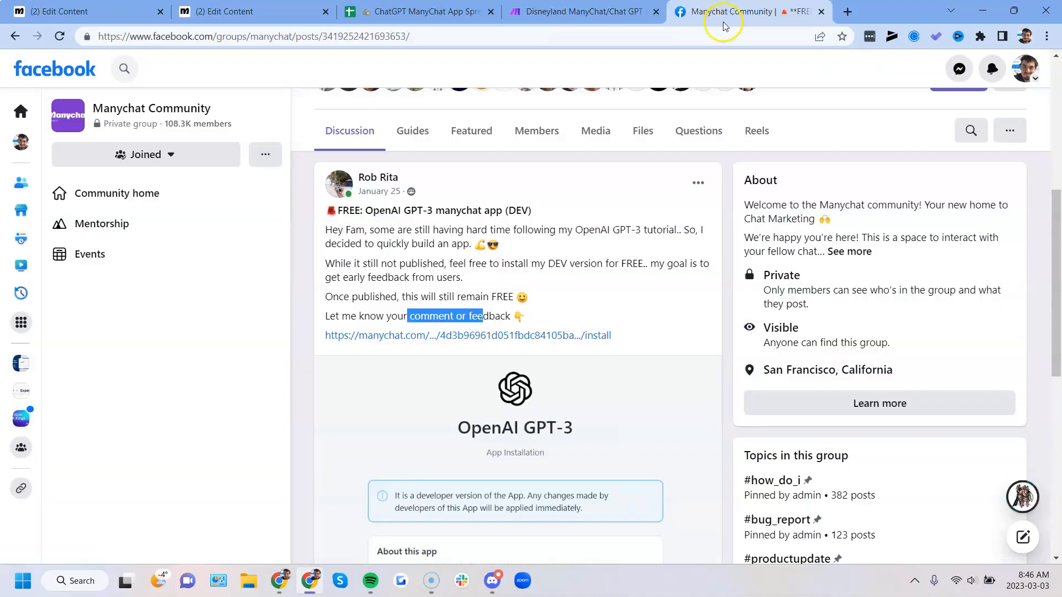
scroll(499, 269, down, 2)
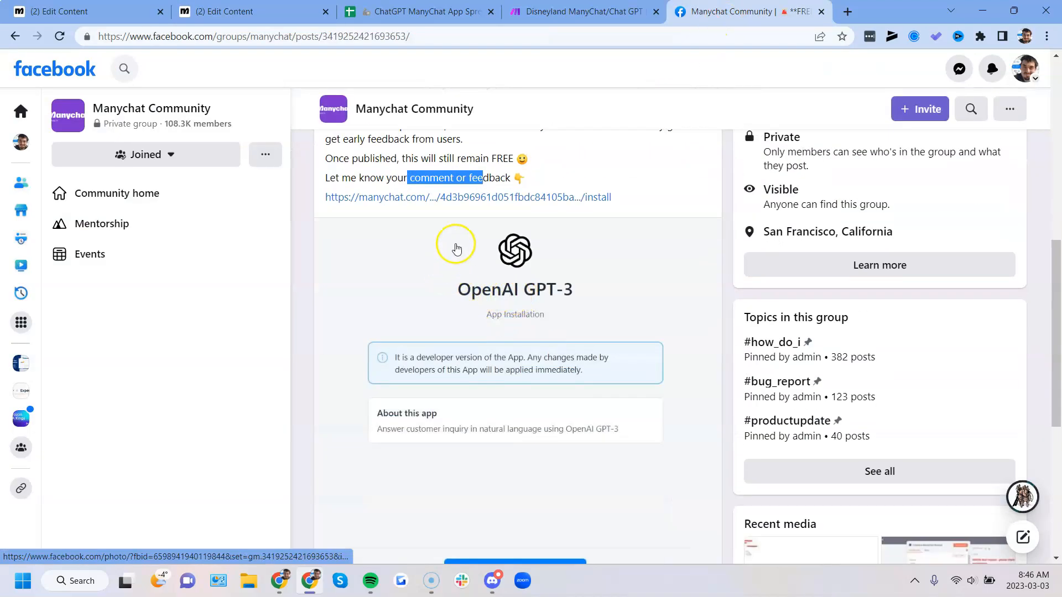
scroll(456, 248, down, 3)
scroll(490, 258, up, 5)
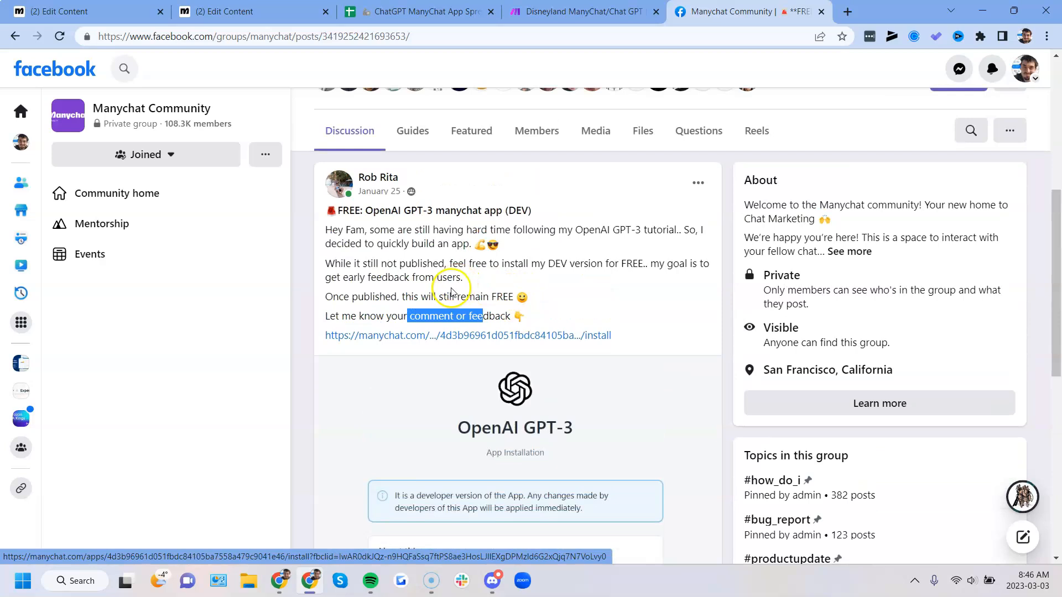
click(449, 291)
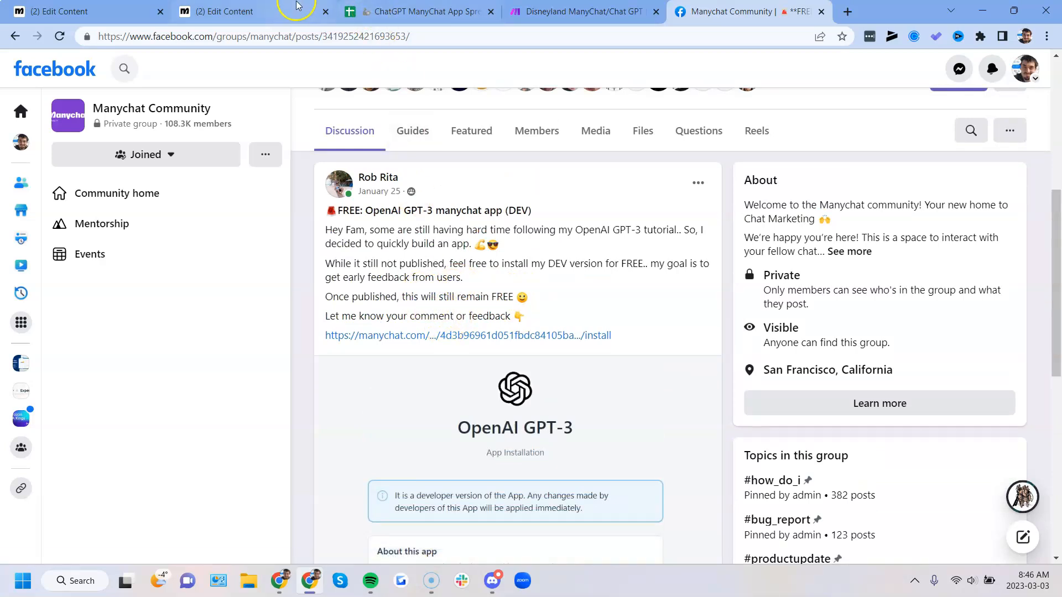
- Compare the MC App flow with the "Make" ChatGPT Testing 1.0 Flow and open the MC App flow's ManyChat ChatGPT App Action
click(232, 11)
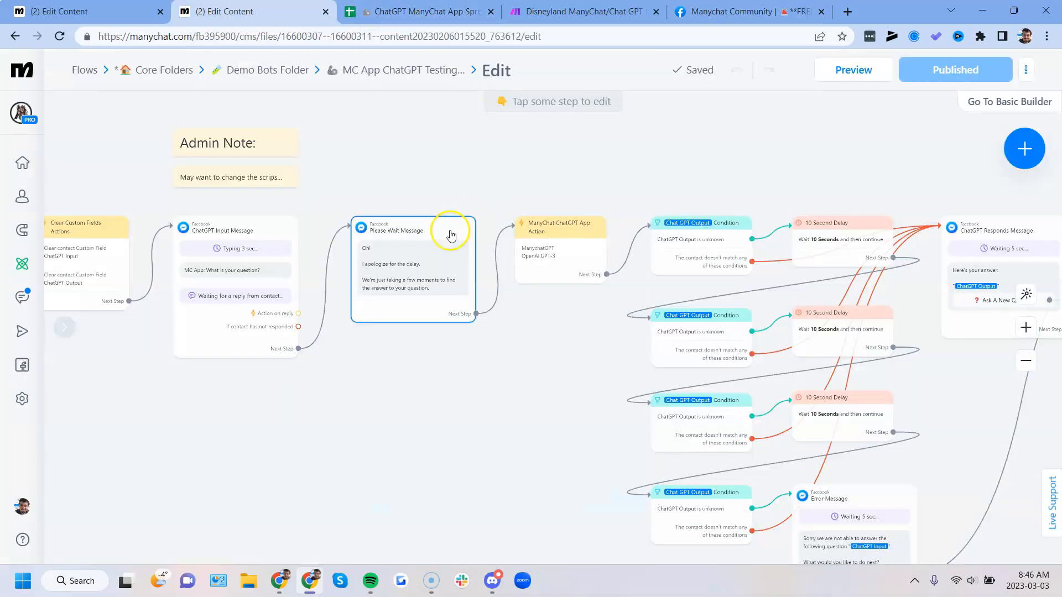
click(106, 8)
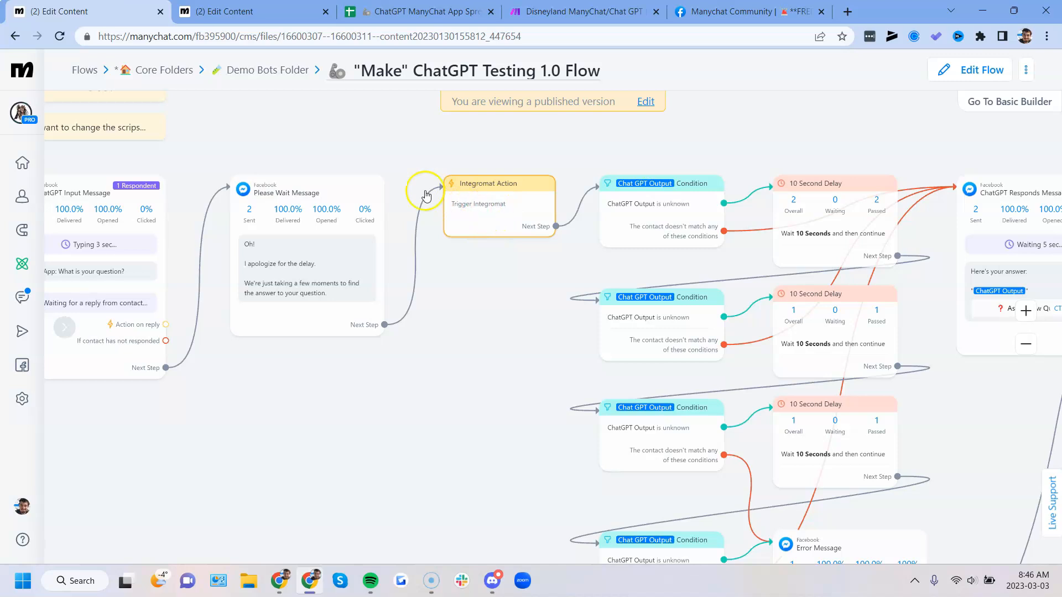
click(277, 13)
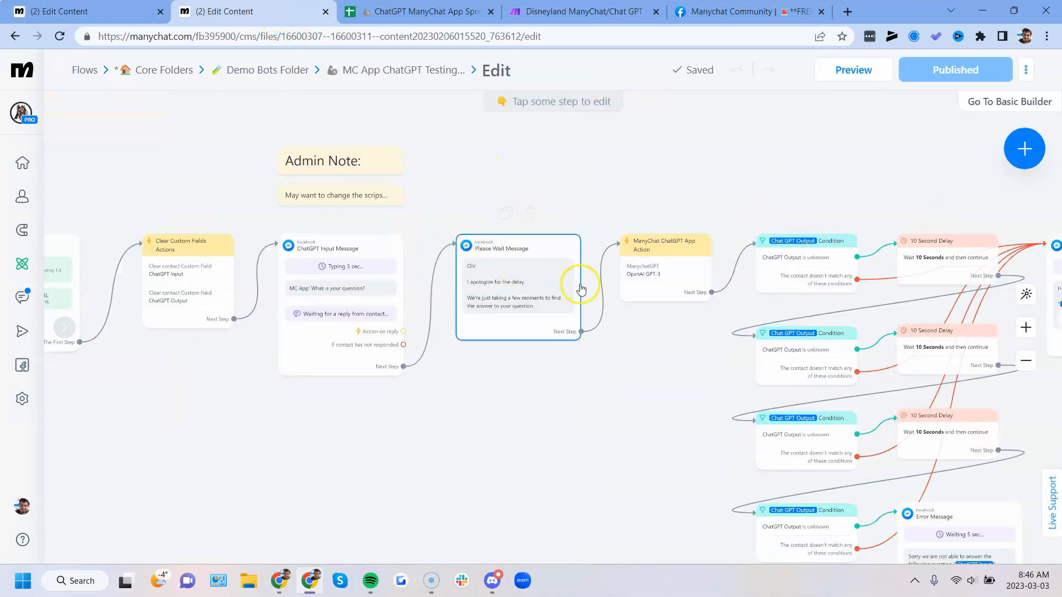
click(637, 279)
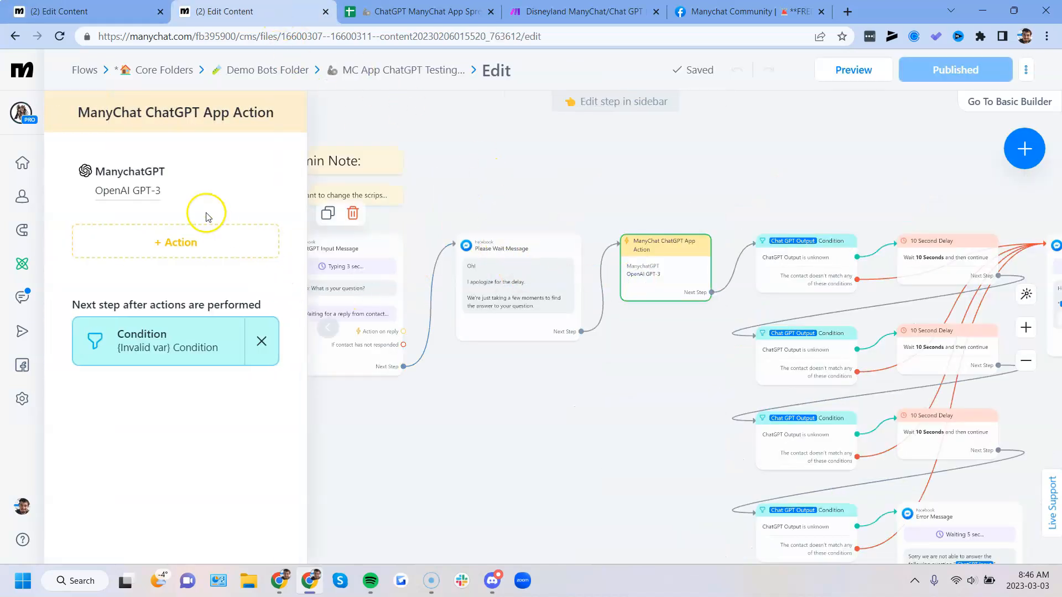
- Switch to the ChatGPT ManyChat App Spreadsheet, highlight the FAQ descriptions in B2:B6, and clear the selection
click(425, 12)
drag(296, 168, 282, 230)
click(260, 318)
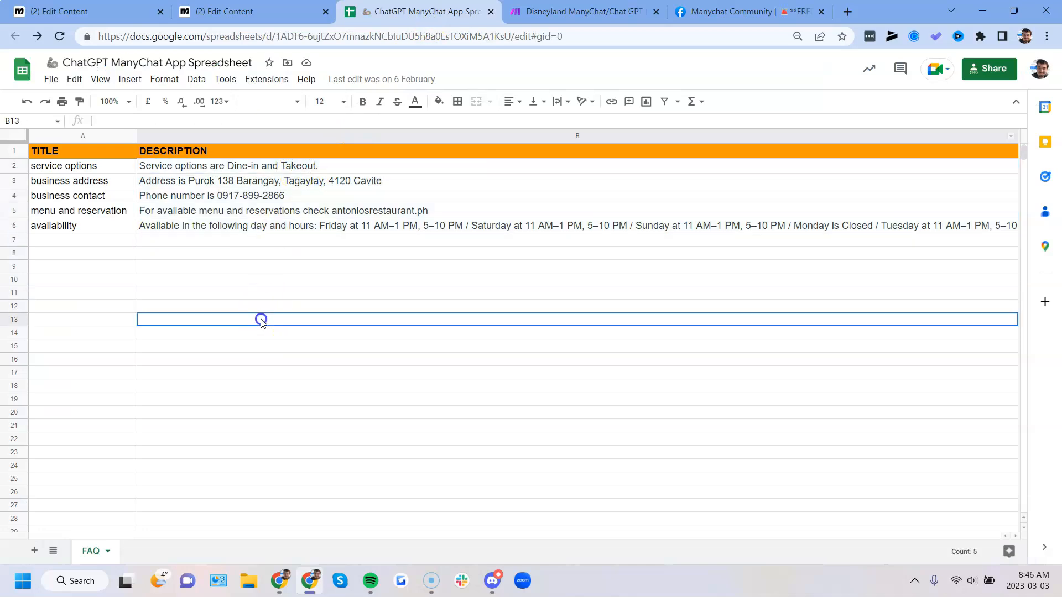
- Return to the MC App ChatGPT Testing flow, close the action settings, and look over its conditions, delays, response and error messages
key(ctrl+shift+Tab)
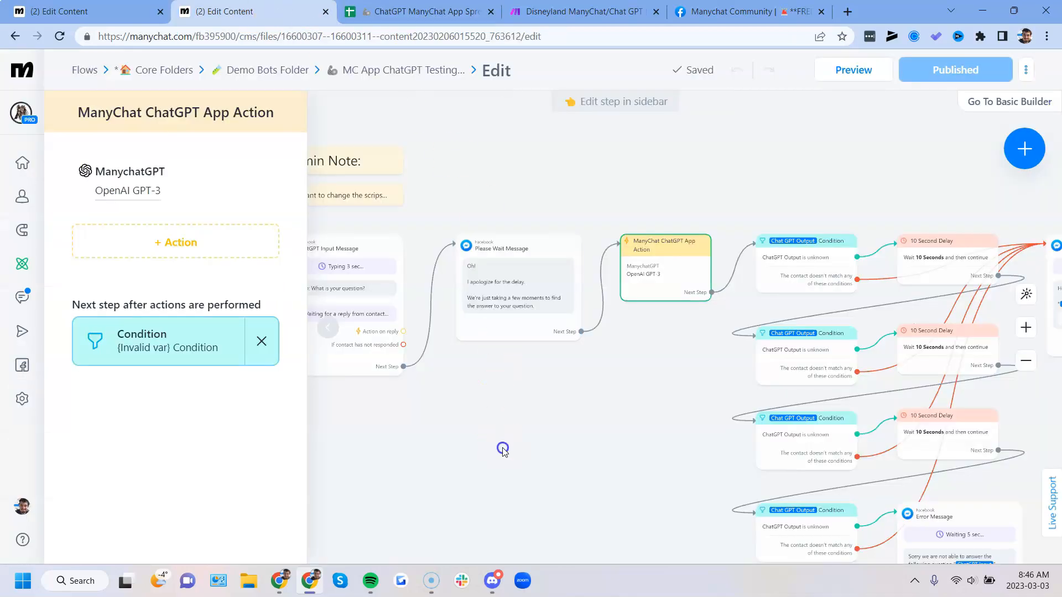
click(503, 449)
drag(487, 432, 338, 422)
drag(444, 465, 307, 365)
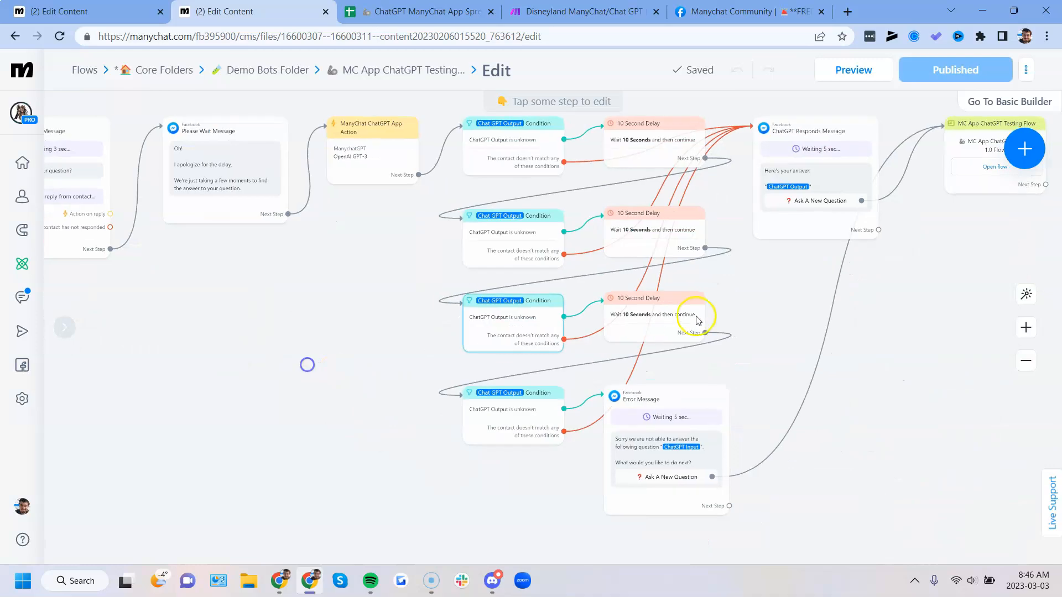
drag(735, 349, 703, 394)
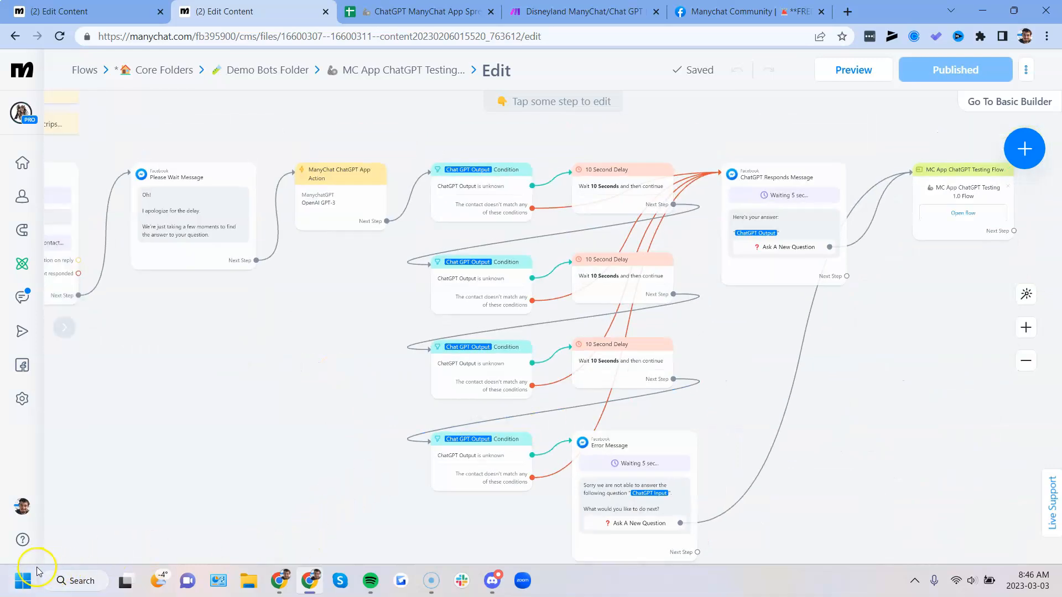